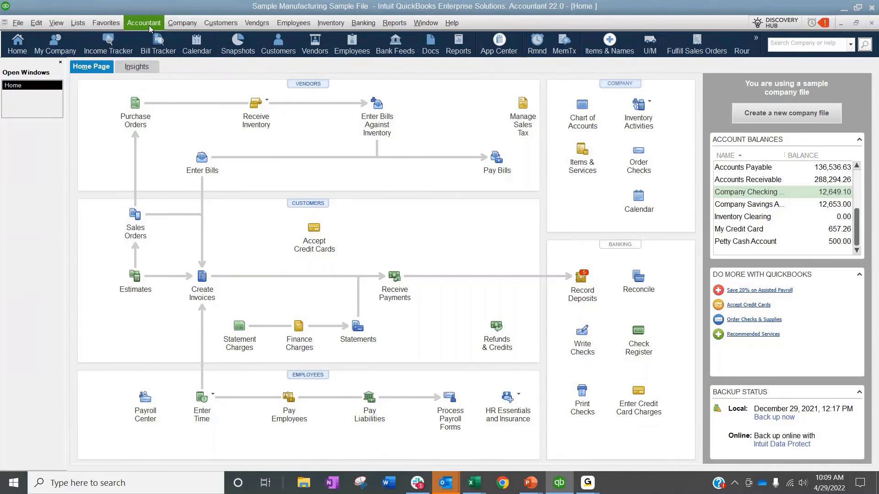
# Step: Open the company's Users and Roles setup, authorising it with the administrator password
pyautogui.click(185, 24)
pyautogui.moveTo(209, 115)
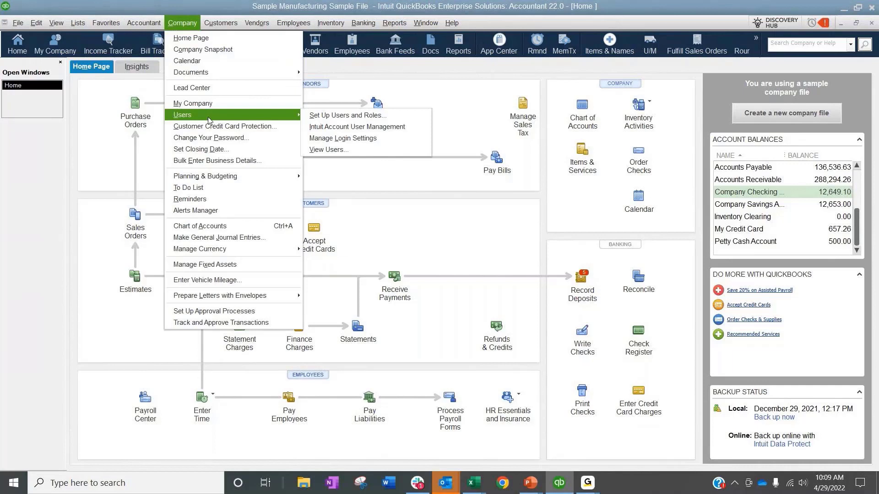
pyautogui.click(325, 116)
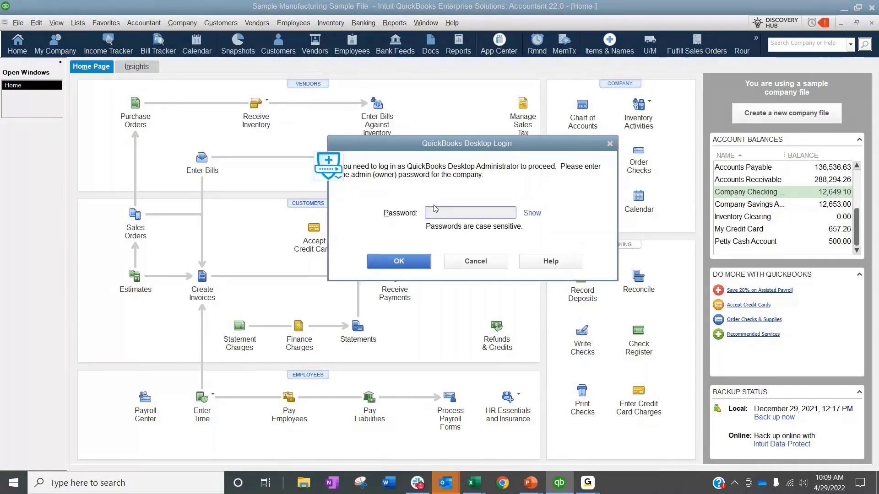
pyautogui.write('*******')
pyautogui.press('Return')
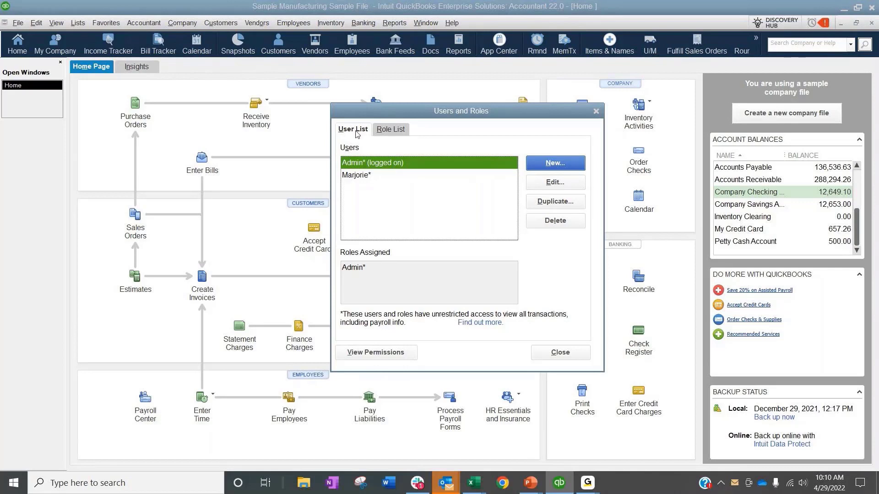
# Step: Compare the user list with the role list and view the External Accountant role's description
pyautogui.click(391, 129)
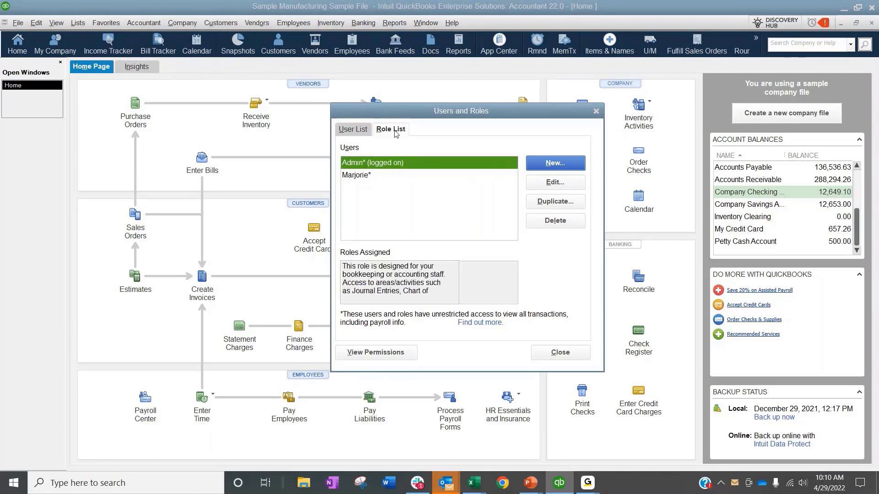
pyautogui.click(362, 129)
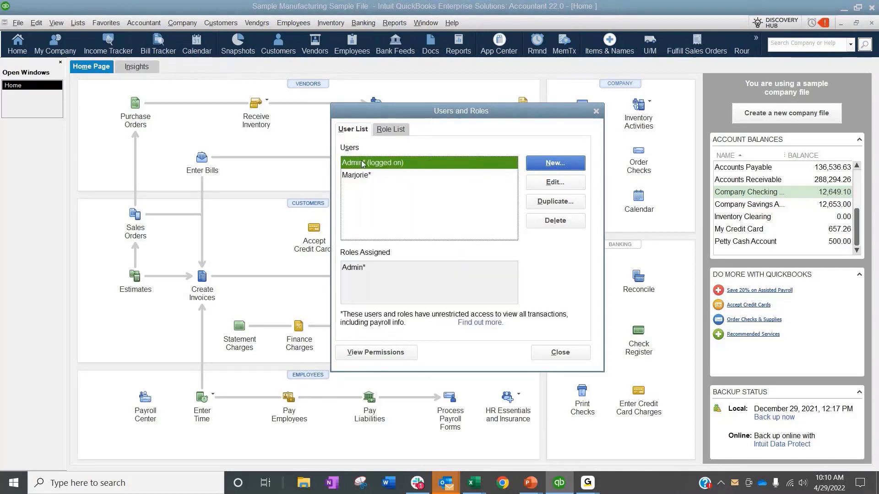
pyautogui.click(391, 130)
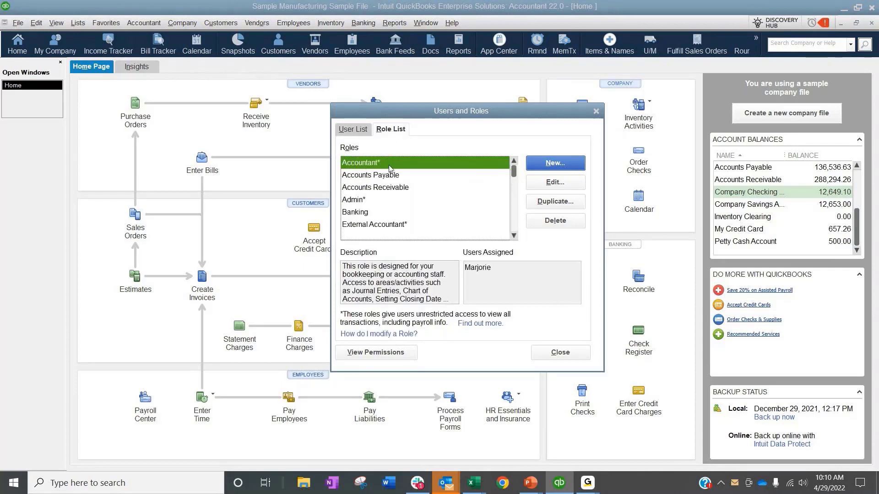
pyautogui.click(397, 224)
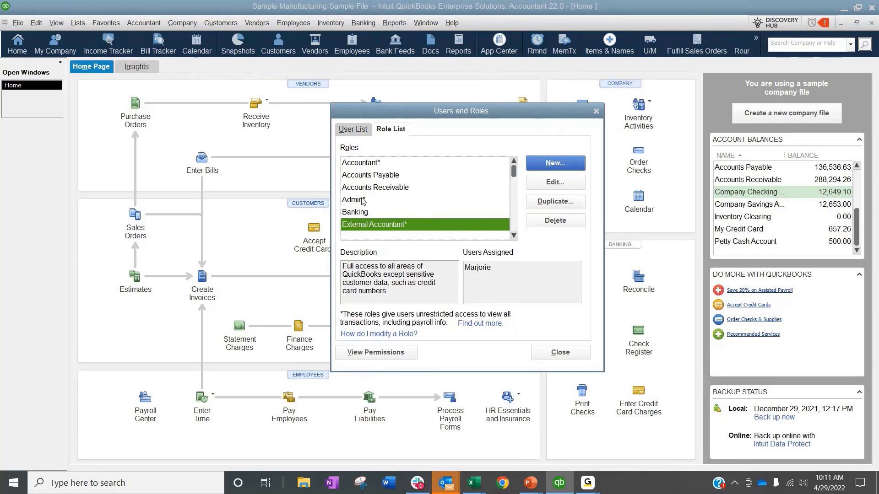
# Step: Open the non-admin user for editing and remove the External Accountant role from the assigned roles
pyautogui.click(360, 130)
pyautogui.click(366, 175)
pyautogui.click(555, 183)
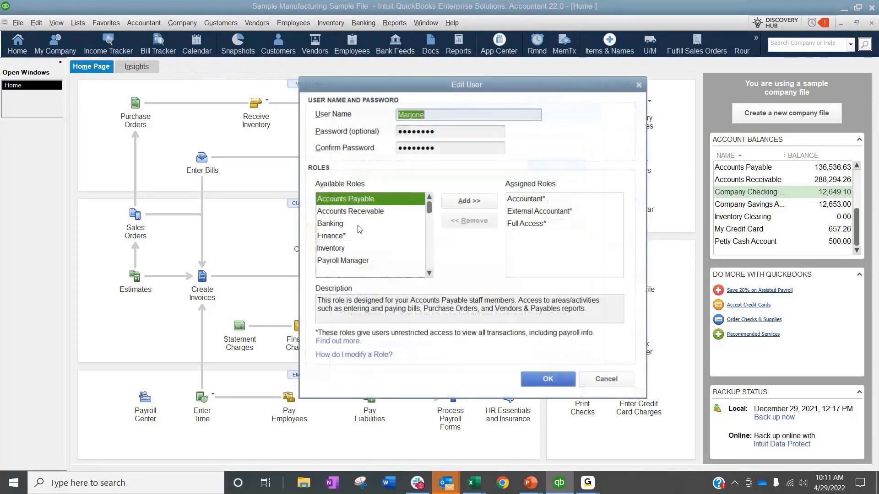
pyautogui.click(539, 211)
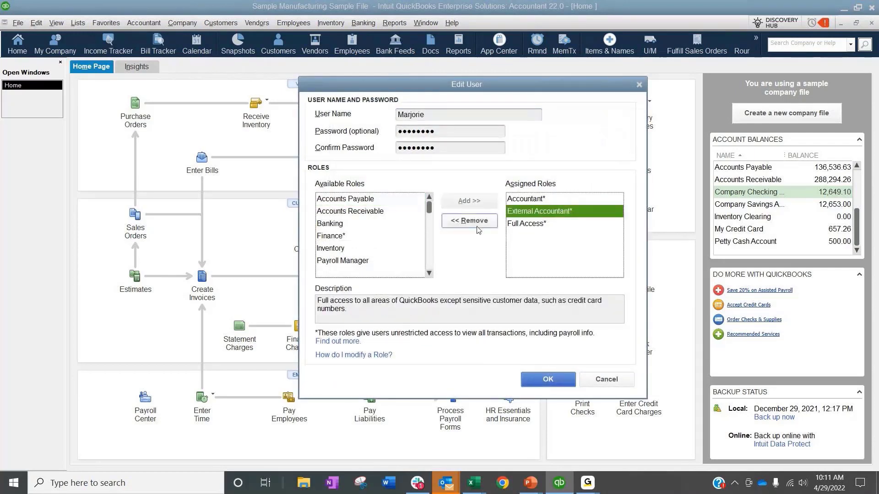
pyautogui.click(470, 220)
# Step: Assign the External Accountant role to the user, save the user and close Users and Roles
pyautogui.click(346, 237)
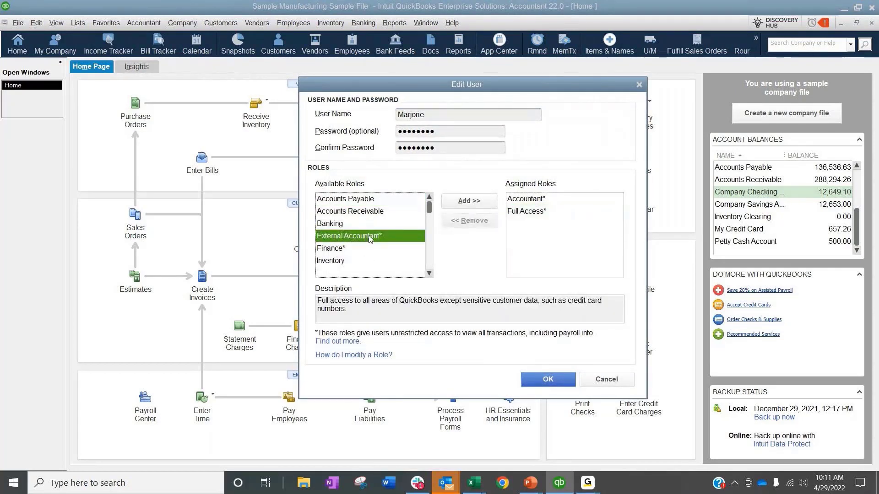
pyautogui.click(469, 207)
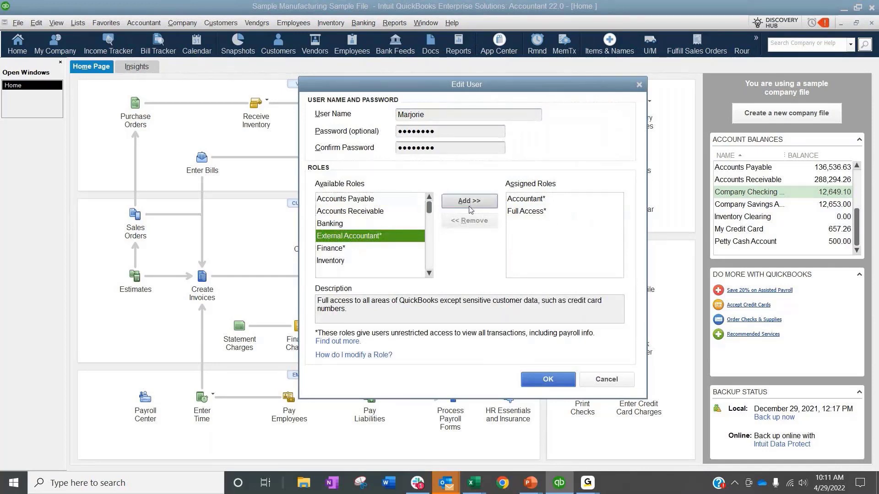
pyautogui.press('Return')
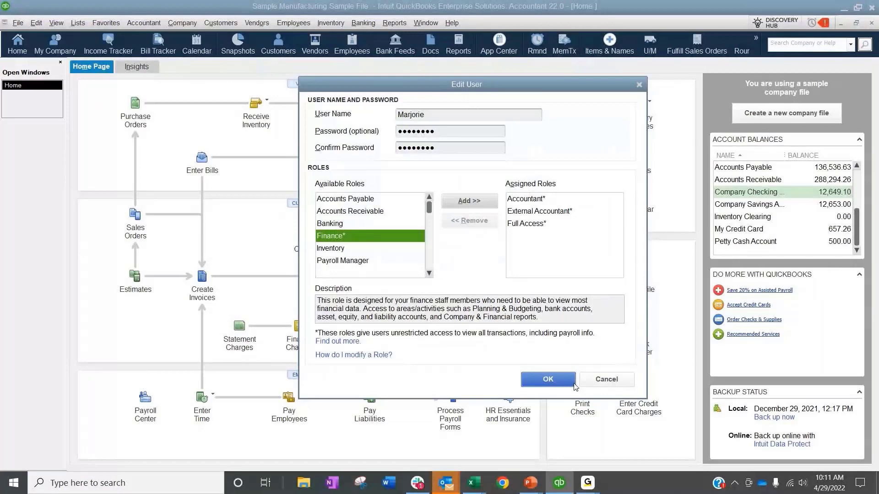
pyautogui.click(575, 383)
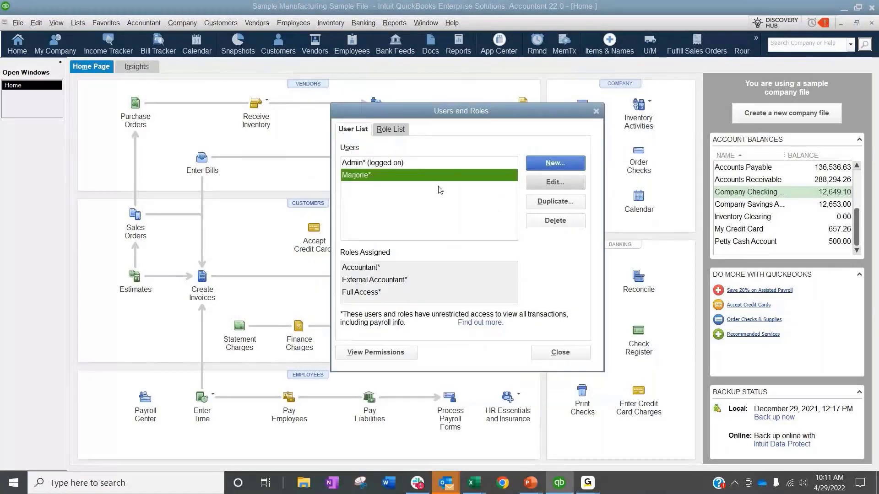
pyautogui.click(596, 113)
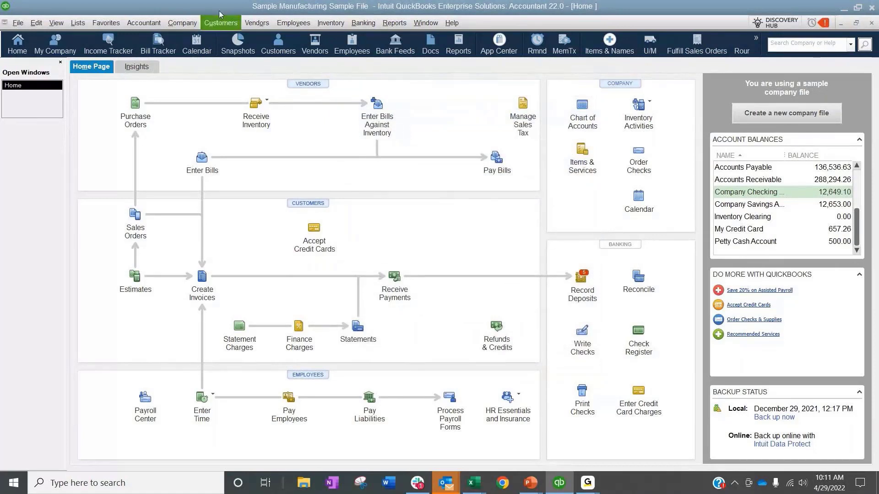
pyautogui.click(183, 23)
pyautogui.moveTo(148, 24)
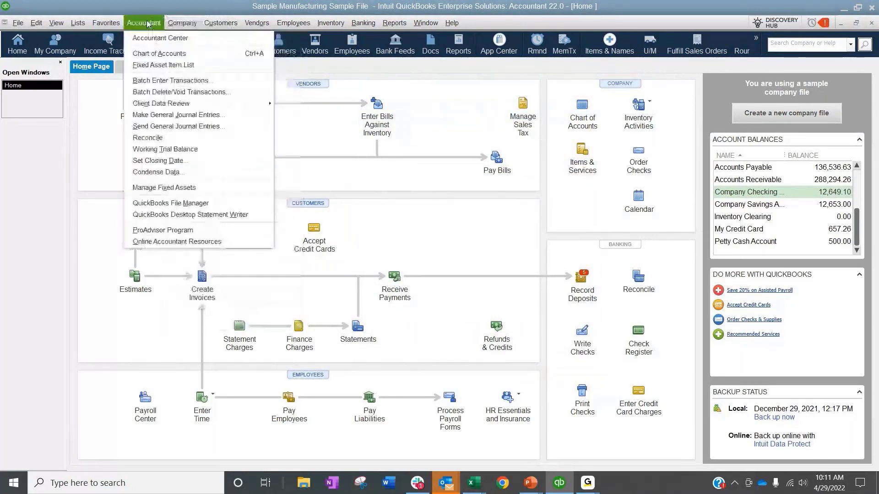
pyautogui.moveTo(182, 23)
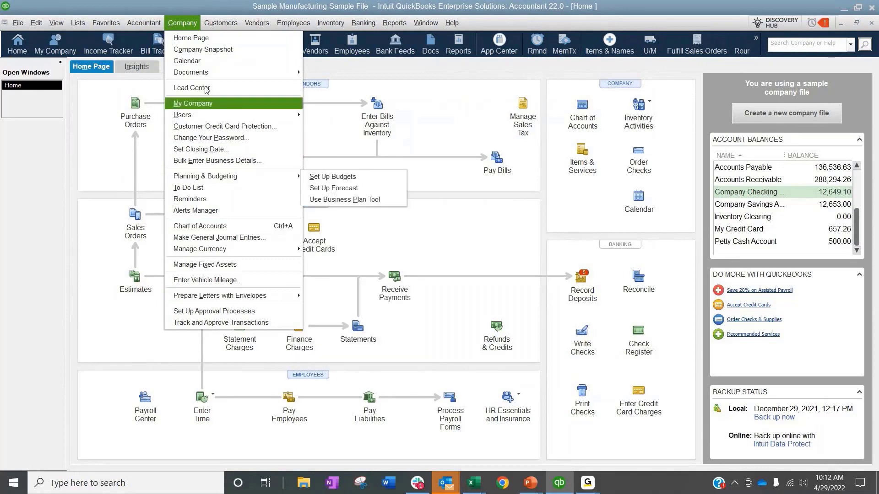
pyautogui.click(177, 23)
pyautogui.click(177, 23)
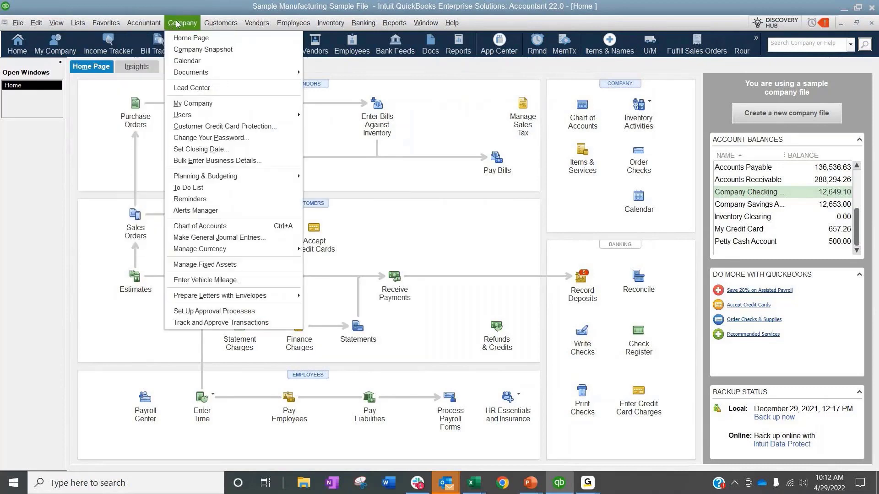
pyautogui.moveTo(161, 25)
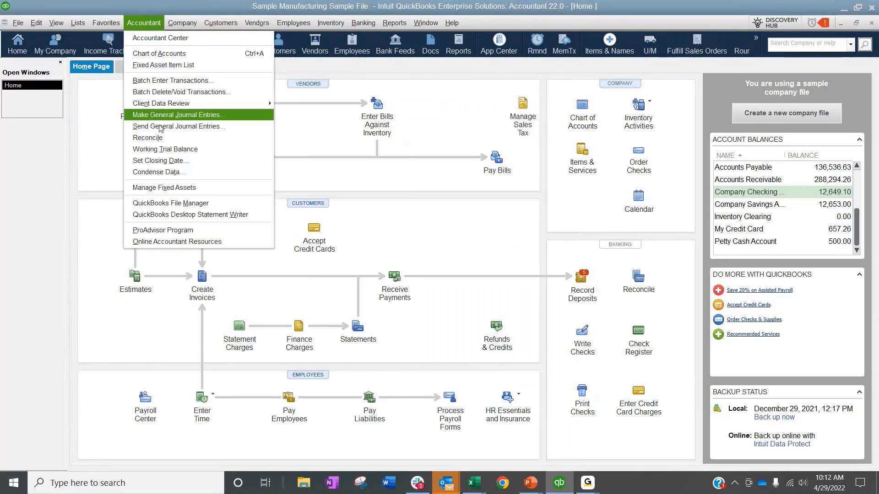
pyautogui.moveTo(167, 107)
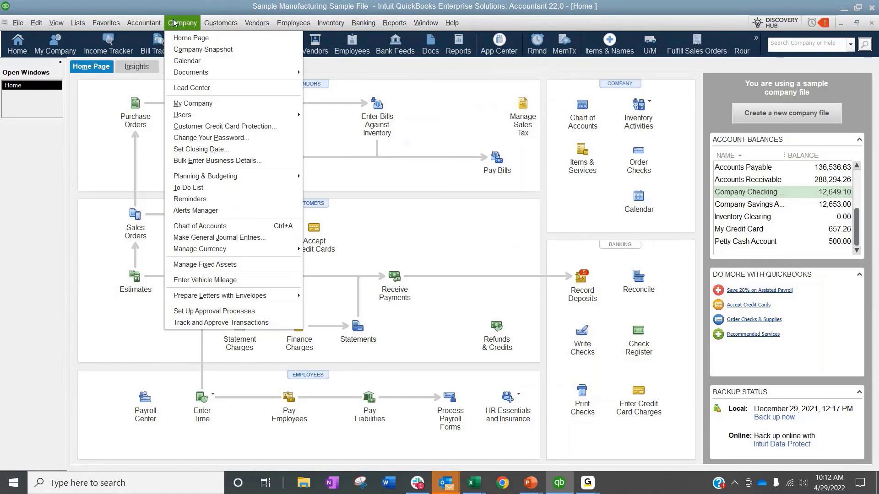
pyautogui.click(175, 22)
pyautogui.click(176, 23)
pyautogui.click(177, 23)
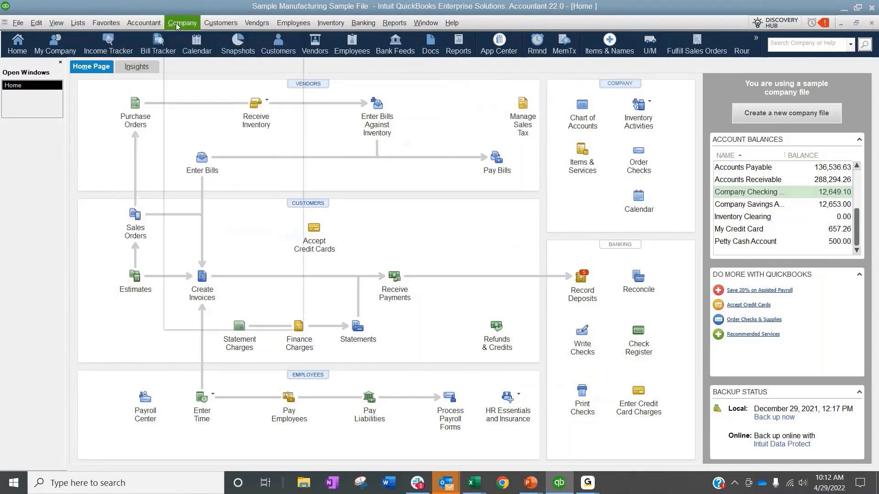
pyautogui.moveTo(186, 27)
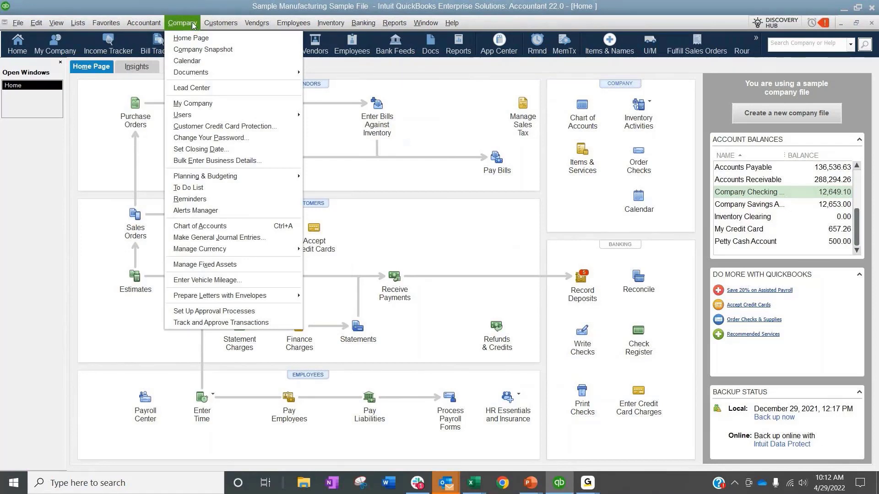
# Step: Open the accountant's Batch Enter Transactions window and look over the available transaction types
pyautogui.moveTo(146, 24)
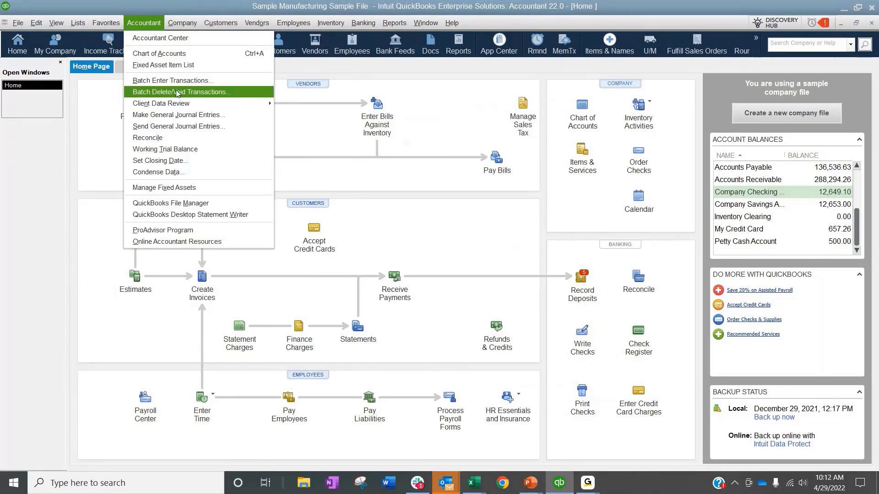
pyautogui.click(219, 81)
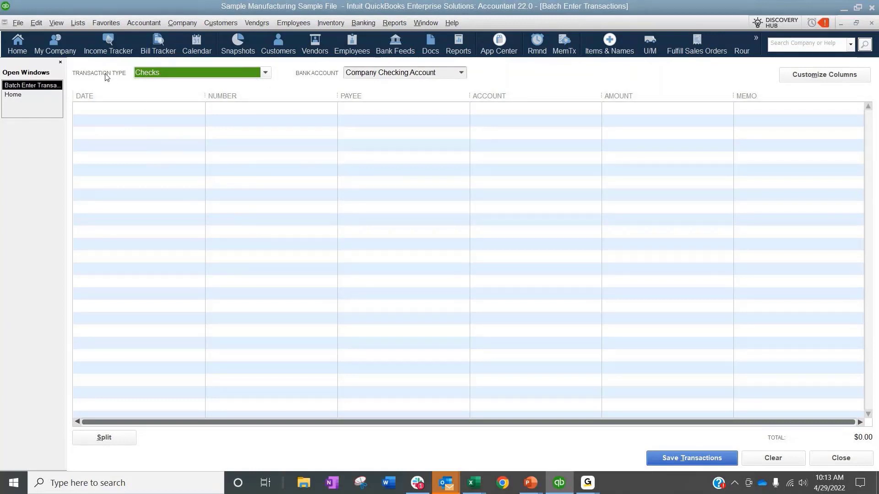
pyautogui.click(268, 73)
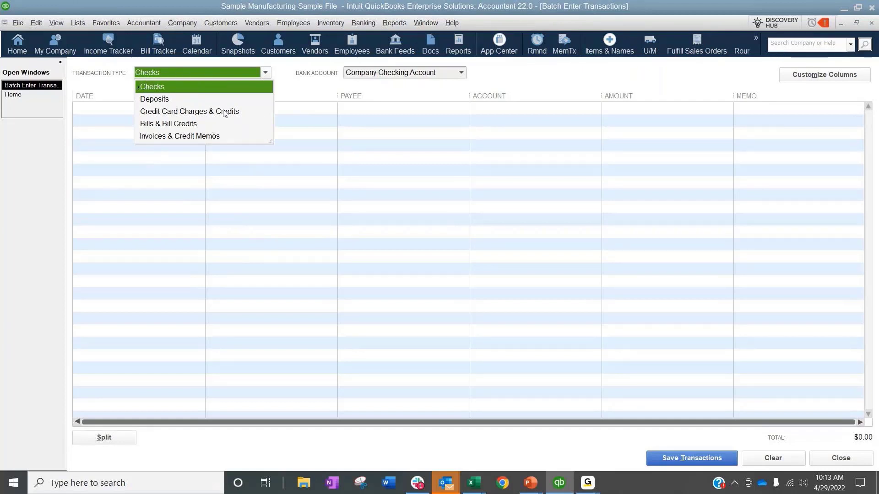
pyautogui.click(242, 340)
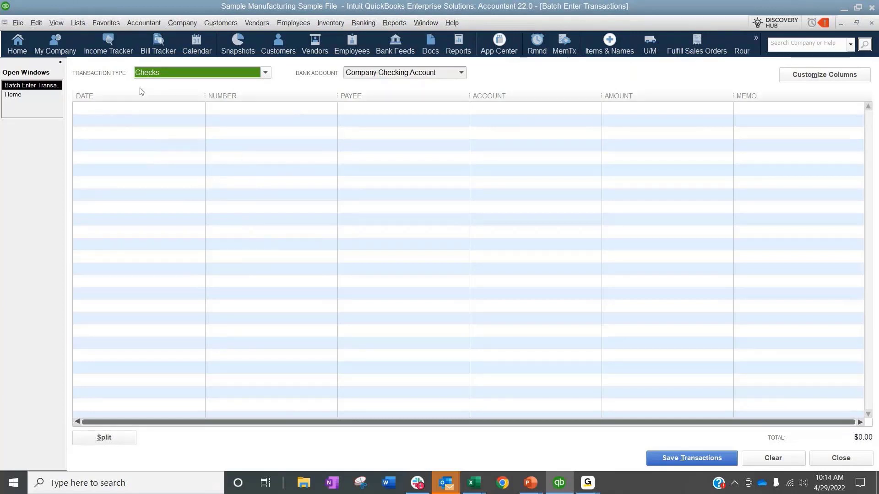
# Step: Switch the batch transaction type to Bills & Bill Credits
pyautogui.click(209, 71)
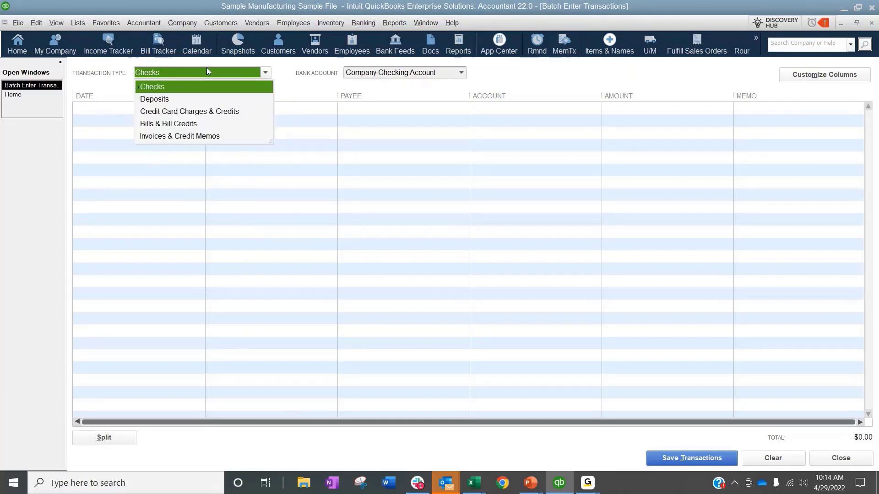
pyautogui.click(474, 72)
pyautogui.click(260, 74)
pyautogui.click(170, 128)
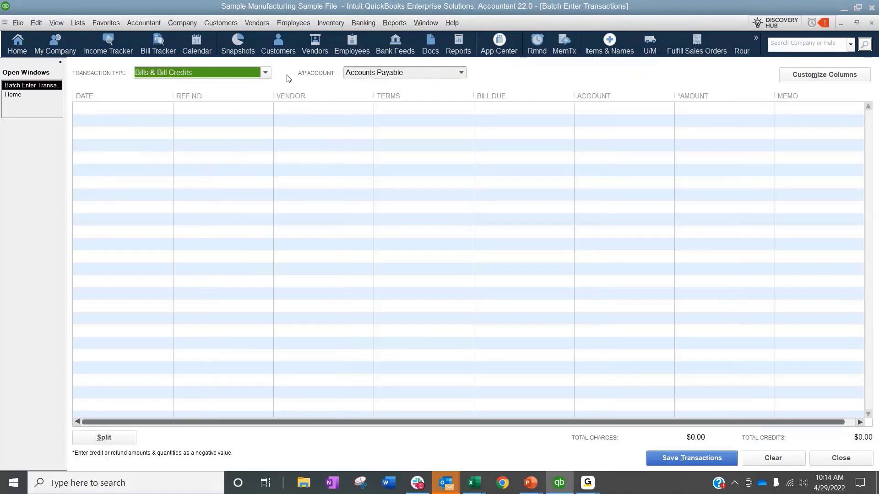
# Step: Set the batch transaction type to Invoices & Credit Memos and review its account and column customization options
pyautogui.click(265, 72)
pyautogui.click(202, 135)
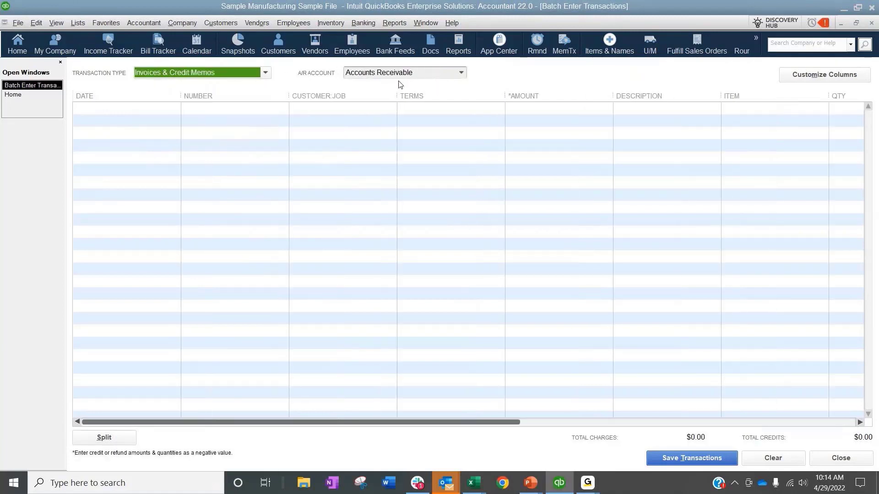
pyautogui.click(461, 74)
pyautogui.click(463, 76)
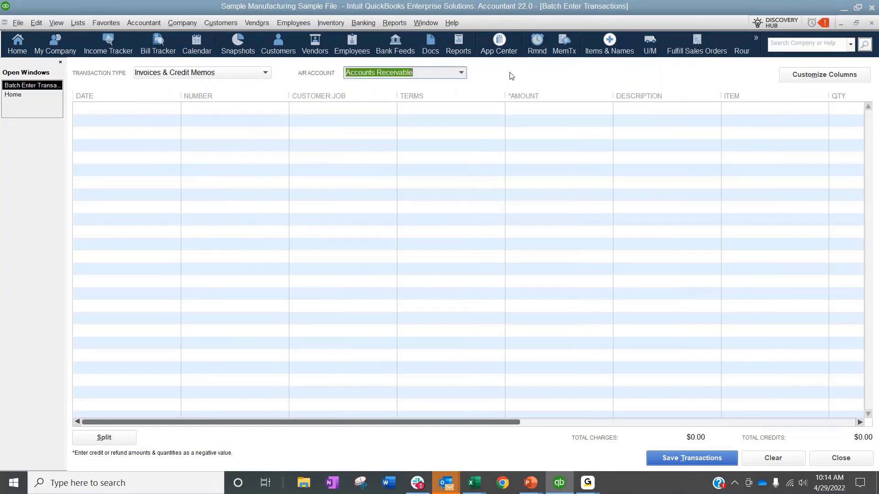
pyautogui.click(814, 78)
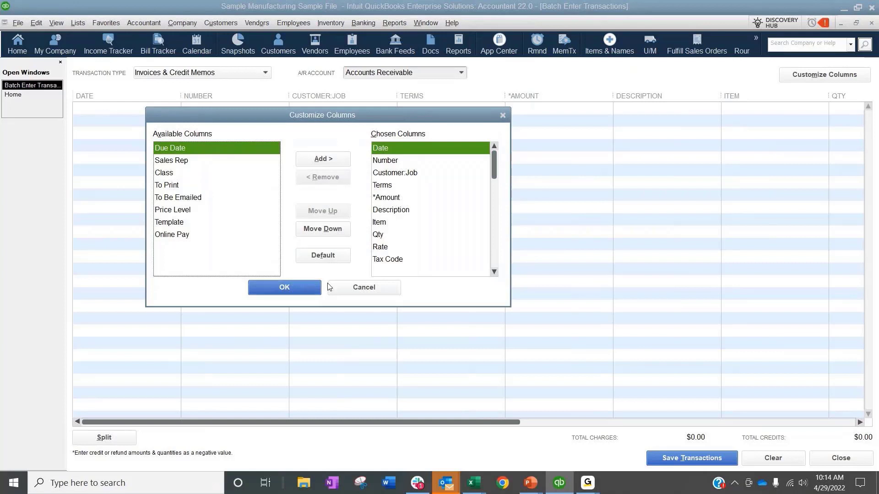
pyautogui.click(341, 289)
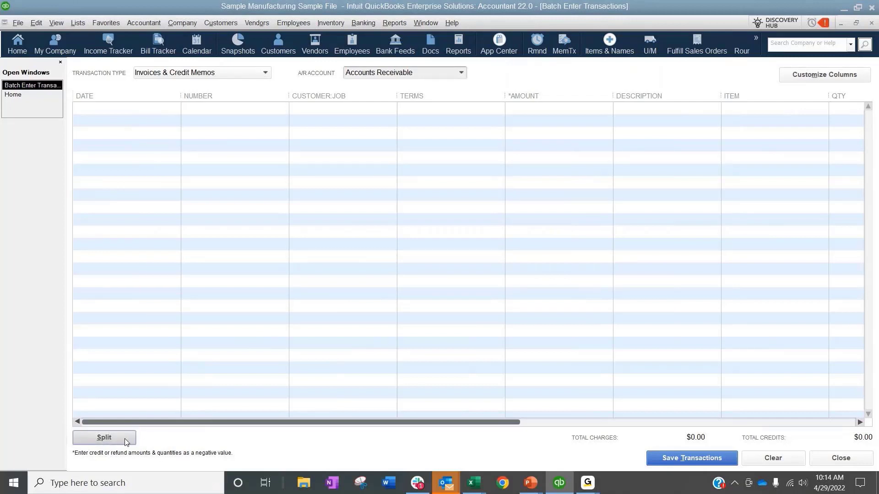
# Step: Enter a batch invoice line for Dunning's Pool Depot, Inc. with an amount of 500 and the item Labor
pyautogui.click(155, 112)
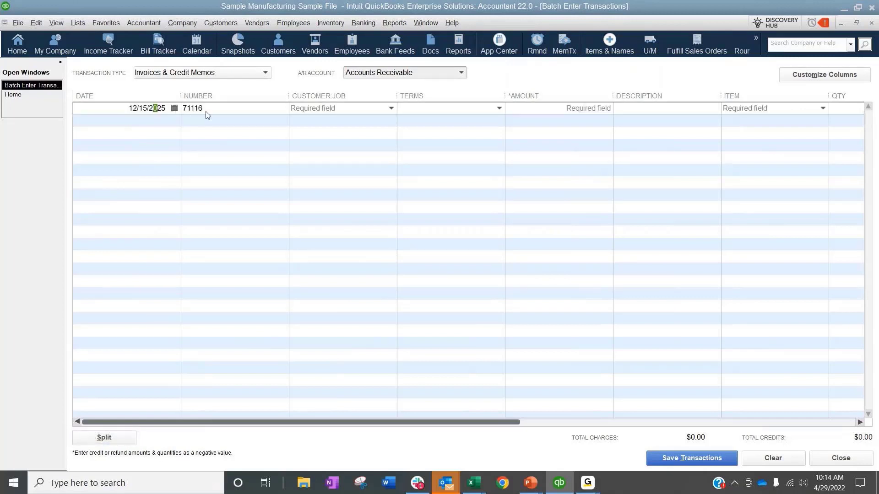
pyautogui.click(391, 109)
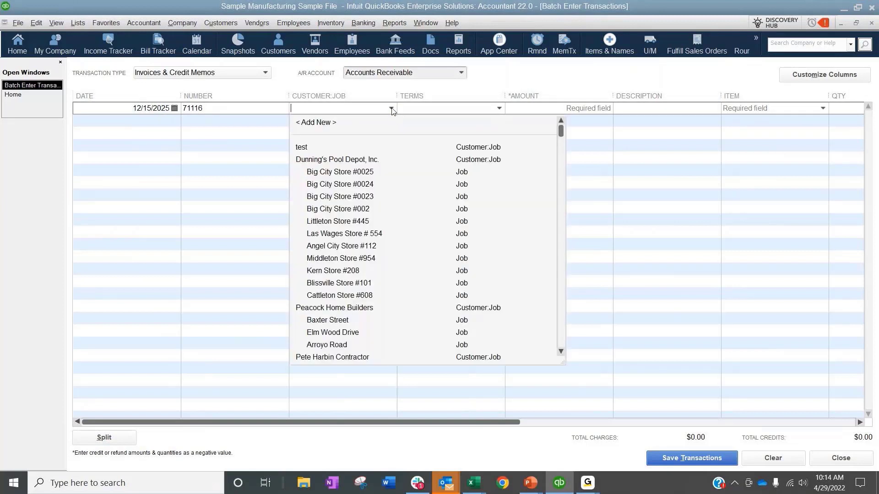
pyautogui.click(323, 162)
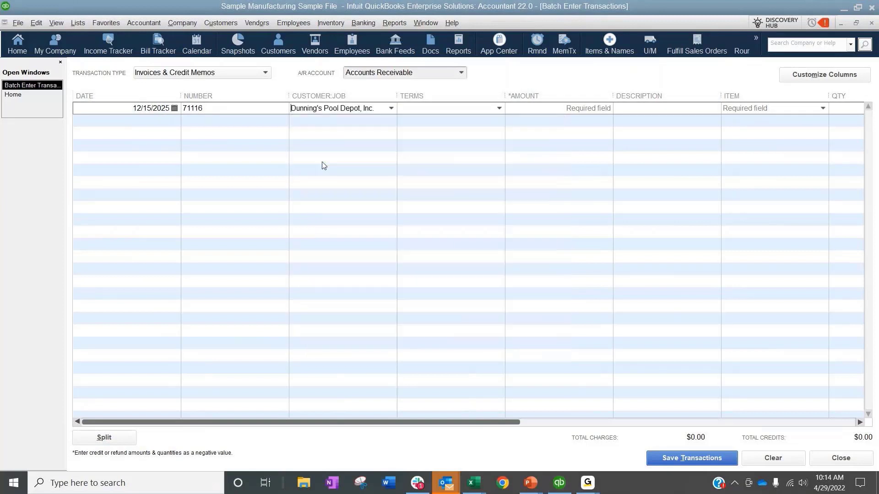
pyautogui.click(524, 111)
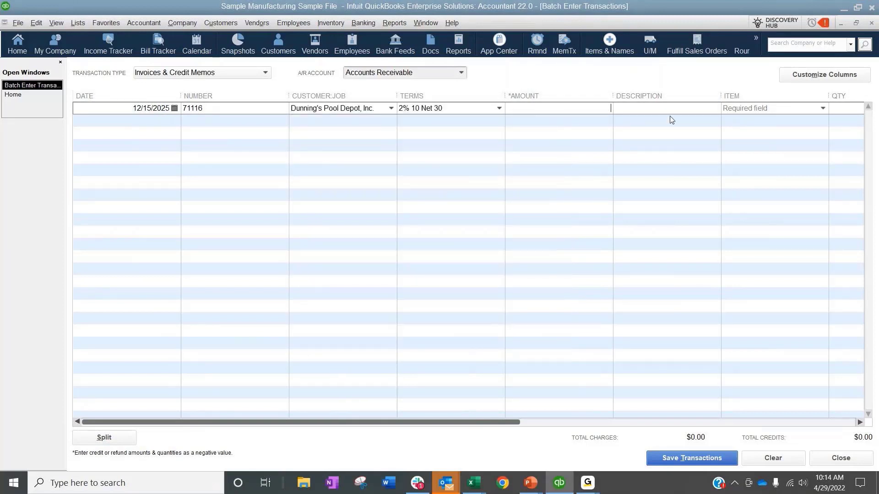
pyautogui.write('500')
pyautogui.press('Tab')
pyautogui.click(822, 108)
pyautogui.click(481, 171)
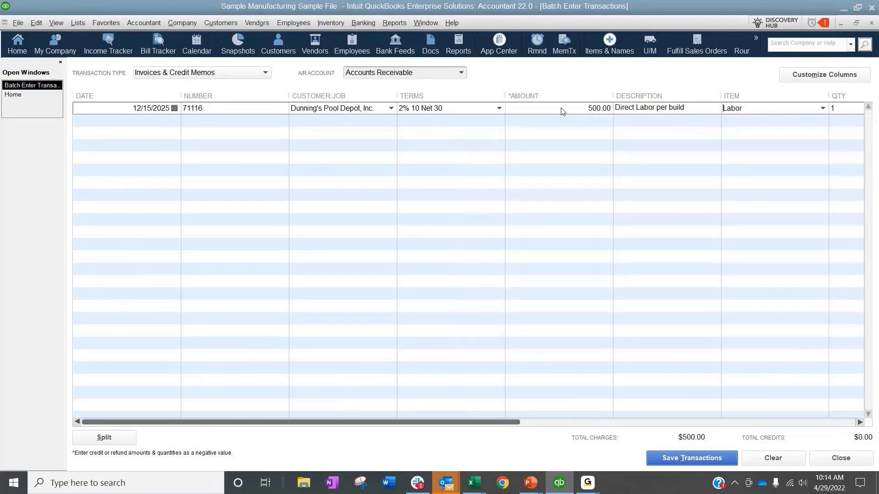
# Step: View the split details of the Labor invoice line and leave them without making changes
pyautogui.moveTo(479, 423); pyautogui.dragTo(325, 408)
pyautogui.click(118, 441)
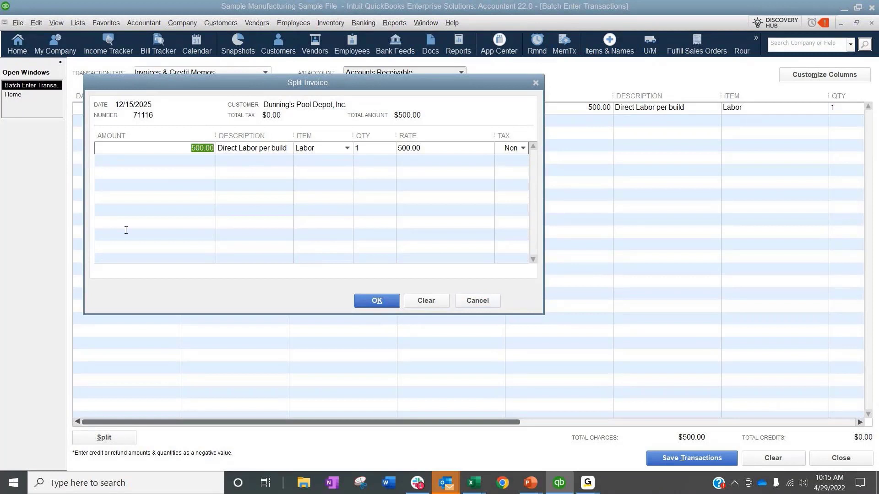
pyautogui.click(476, 301)
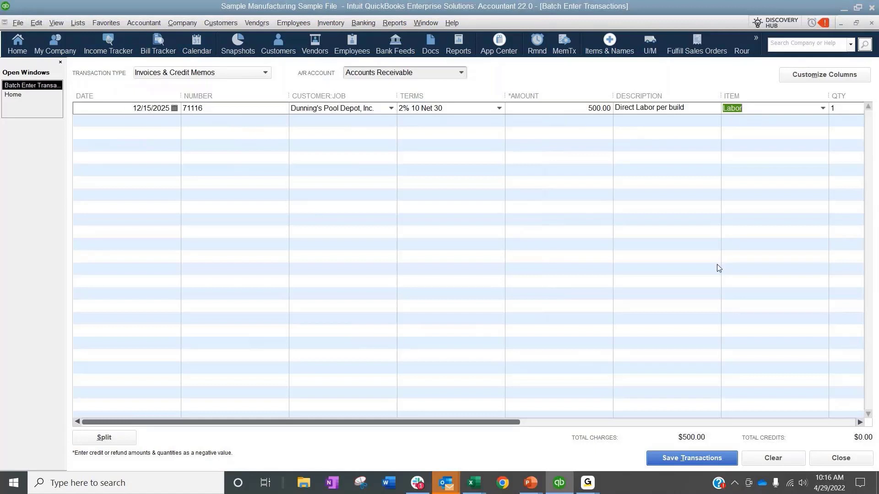
# Step: Try moving the Item and Qty columns ahead of Description in the column customization, and discard the new order
pyautogui.click(813, 76)
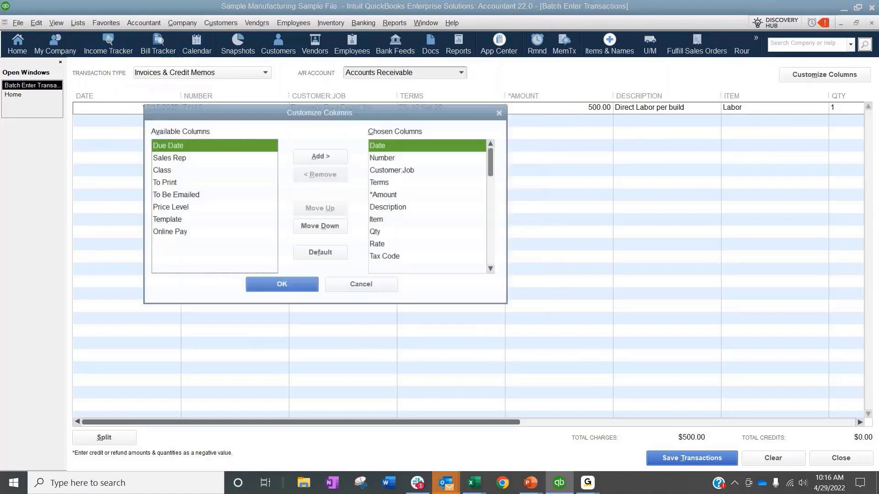
pyautogui.click(409, 219)
pyautogui.click(326, 209)
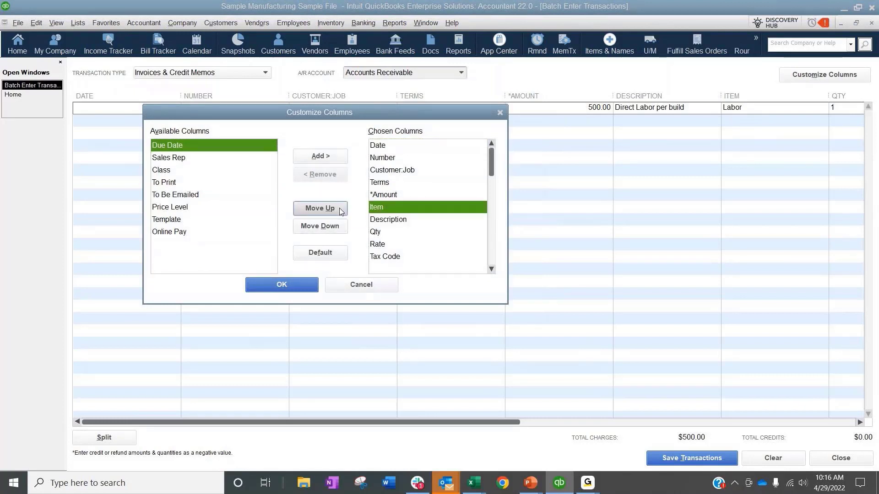
pyautogui.click(390, 230)
pyautogui.click(320, 209)
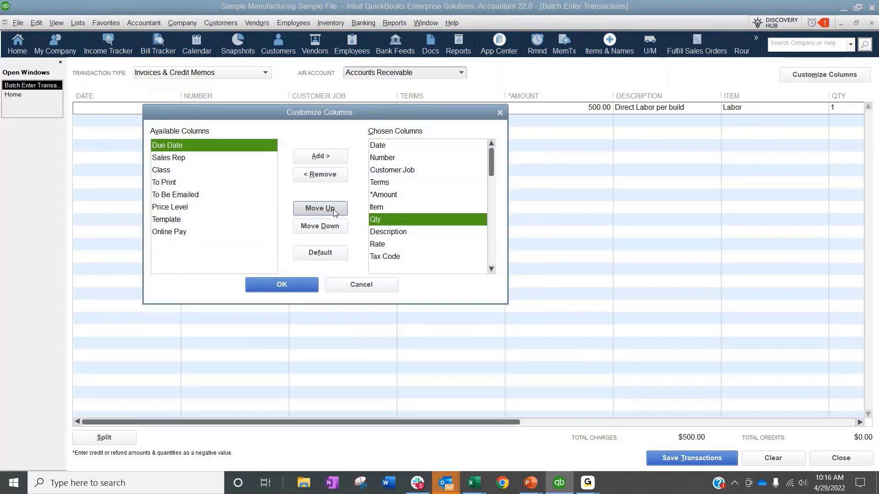
pyautogui.click(369, 284)
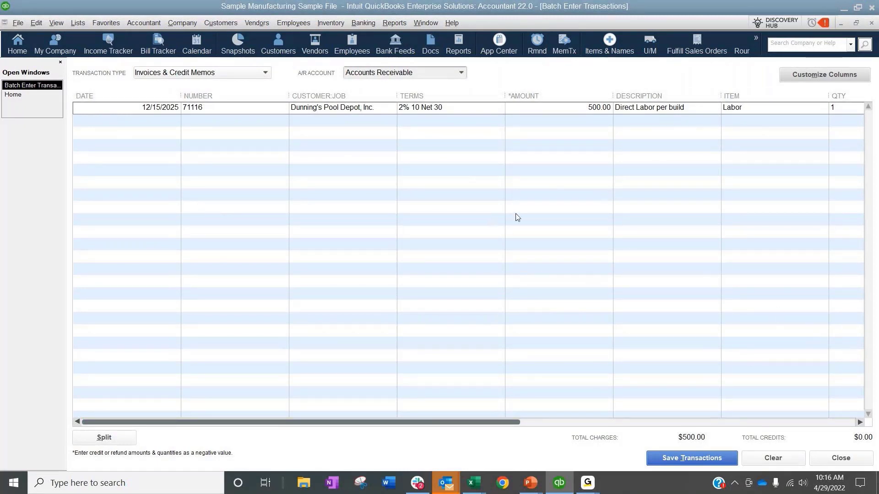
# Step: Switch the batch transaction type to Bills & Bill Credits, recording the unsaved invoice on the way
pyautogui.click(264, 74)
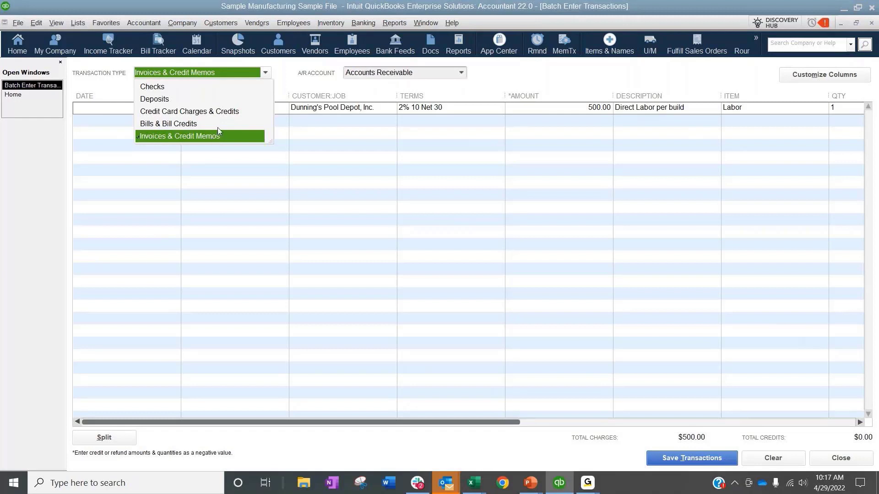
pyautogui.click(169, 124)
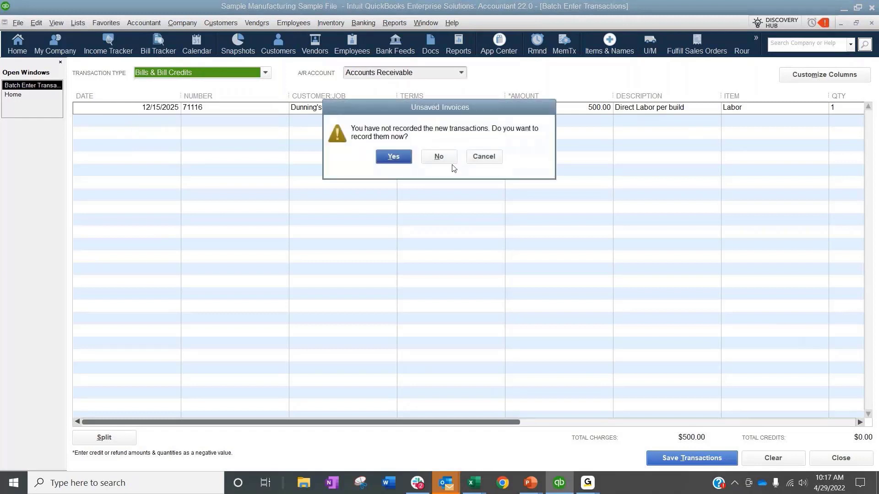
pyautogui.click(394, 157)
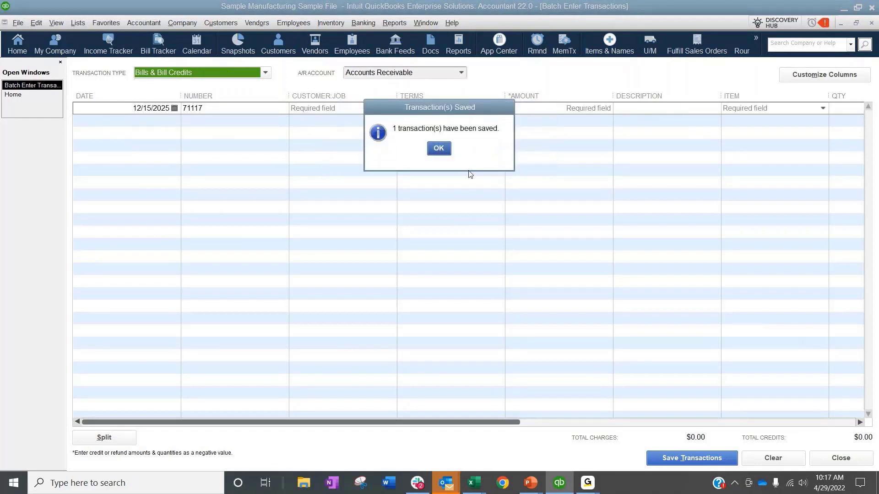
pyautogui.click(439, 148)
pyautogui.click(266, 72)
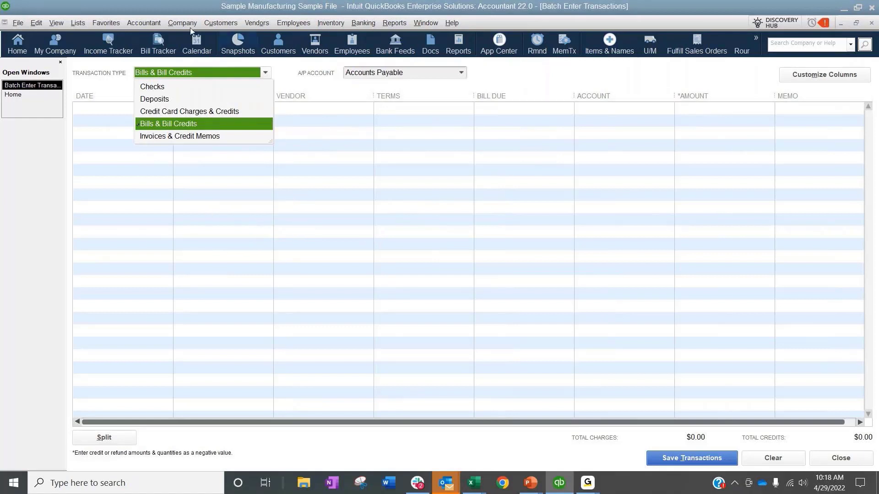
# Step: Open the accountant's Batch Delete/Void Transactions window, view the sales orders, and set the transaction type to Invoices
pyautogui.click(153, 25)
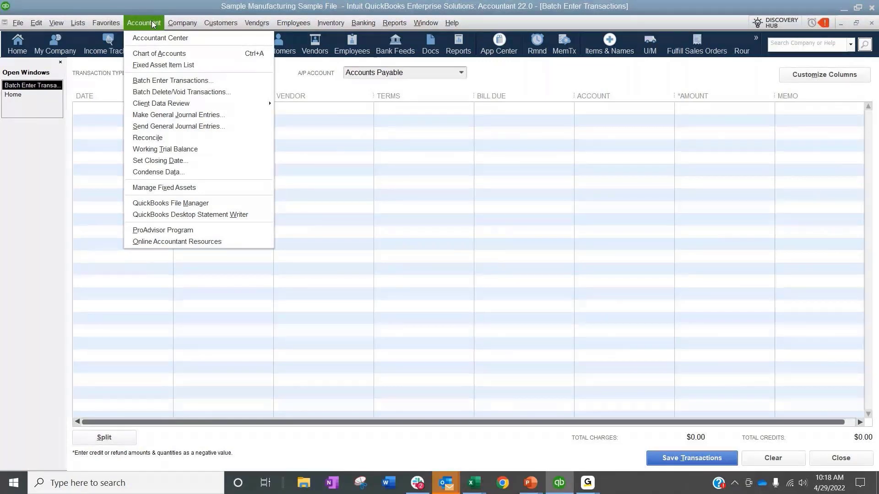
pyautogui.click(152, 92)
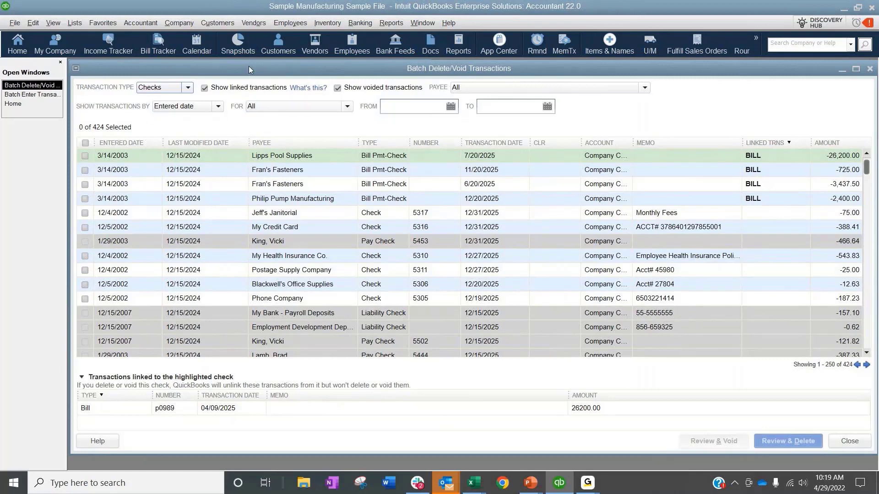
pyautogui.click(151, 88)
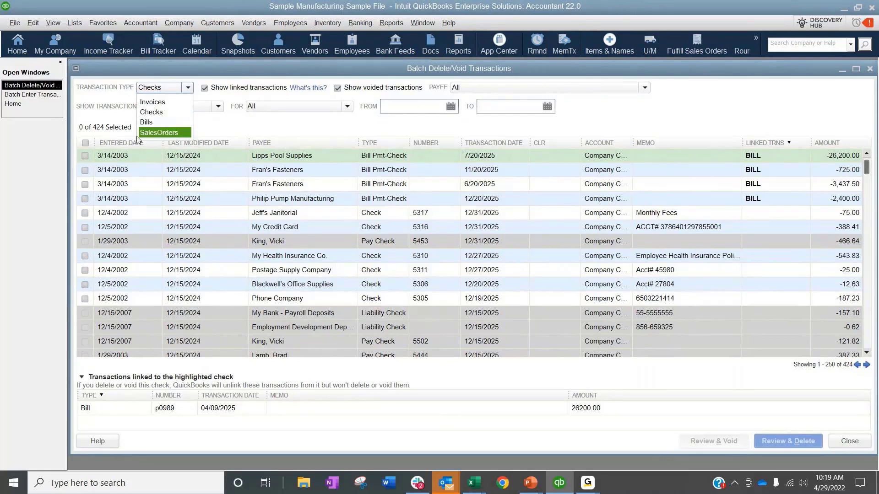
pyautogui.click(169, 132)
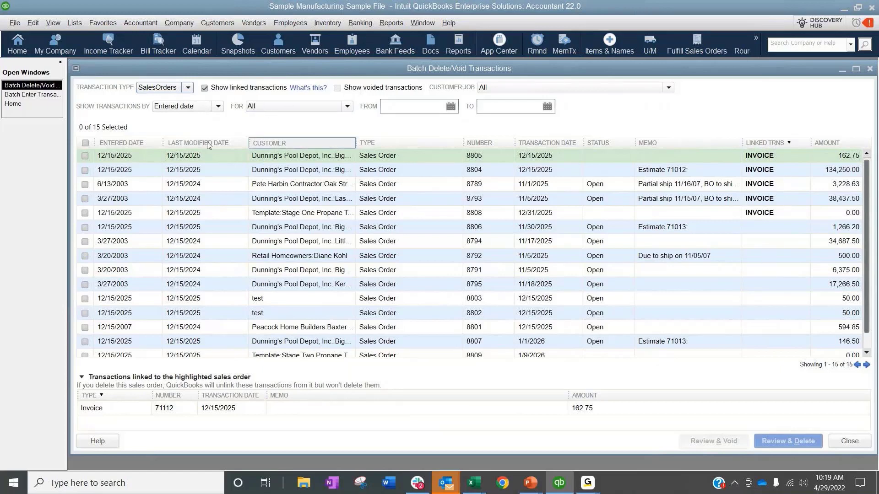
pyautogui.click(175, 89)
pyautogui.click(166, 103)
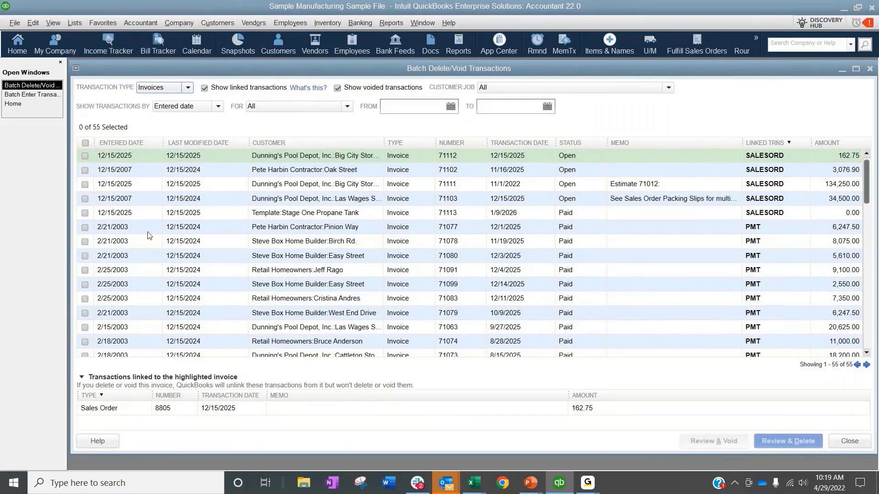
# Step: Look over the filter options for customer, date type and date range in the invoice list
pyautogui.click(549, 87)
pyautogui.click(549, 87)
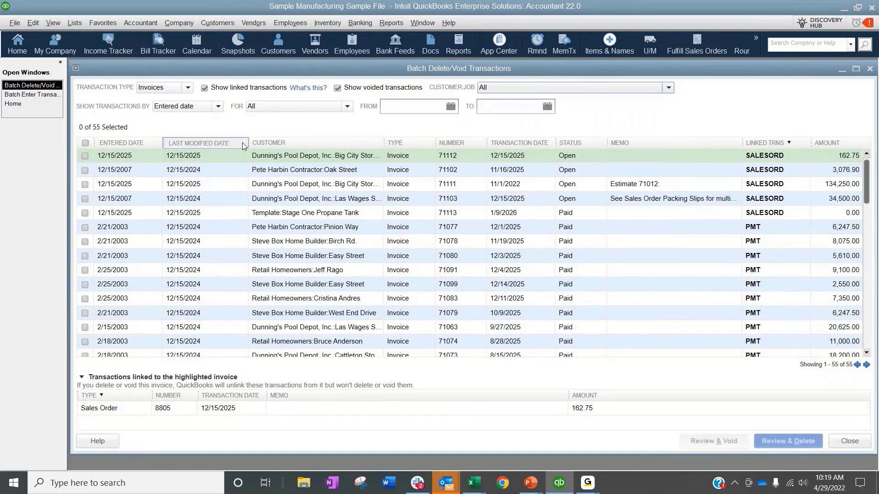
pyautogui.click(181, 107)
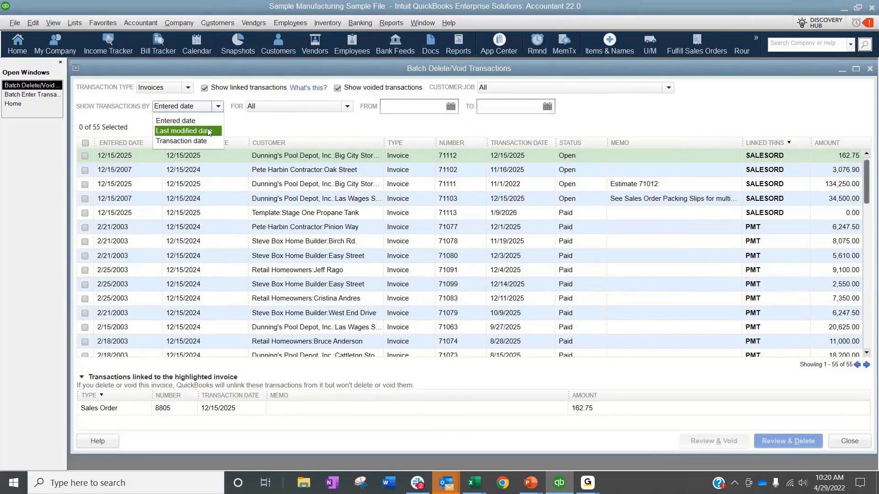
pyautogui.click(285, 108)
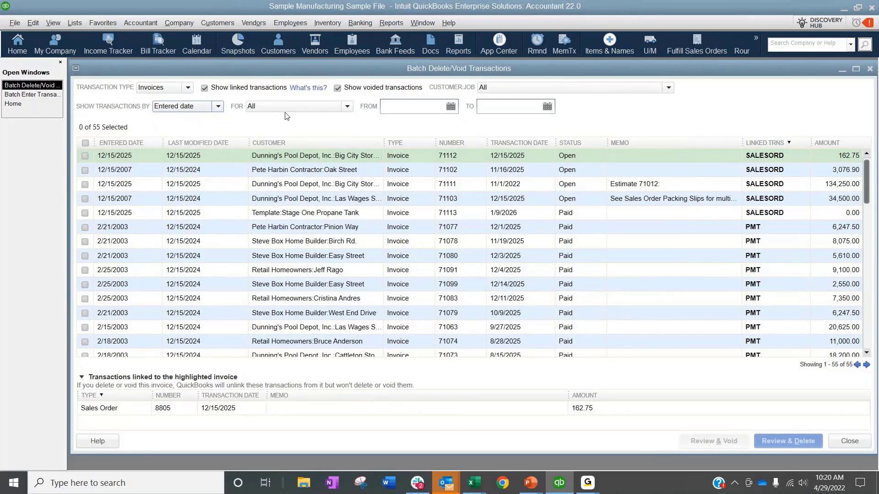
pyautogui.click(284, 107)
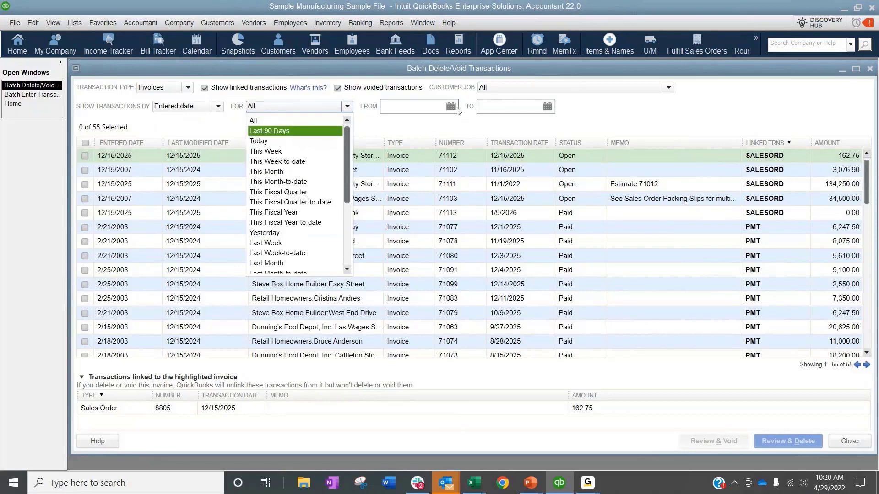
pyautogui.click(665, 112)
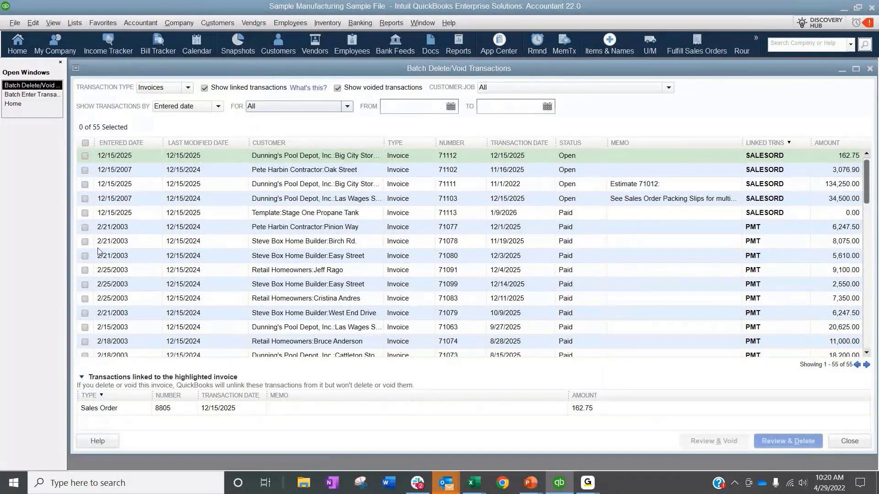
# Step: Select the first four payment-linked invoices for batch processing, and view the fourth invoice's full form before closing it
pyautogui.click(84, 227)
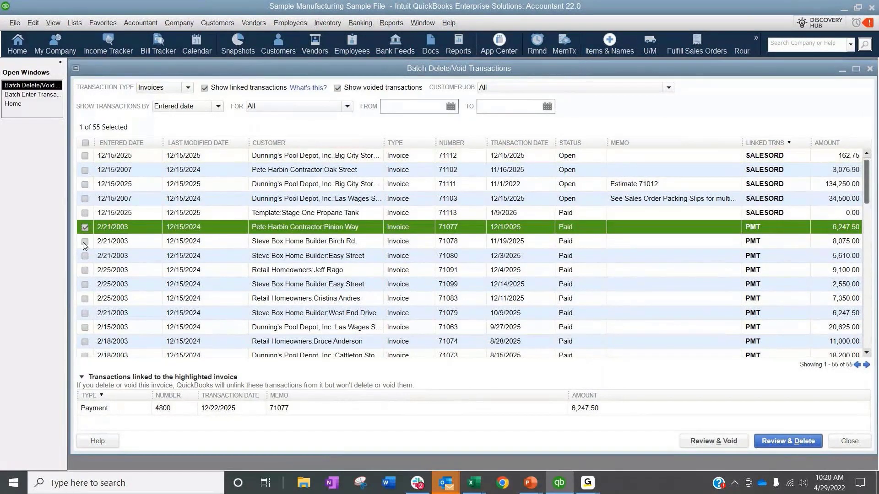
pyautogui.click(85, 241)
pyautogui.click(85, 256)
pyautogui.click(84, 270)
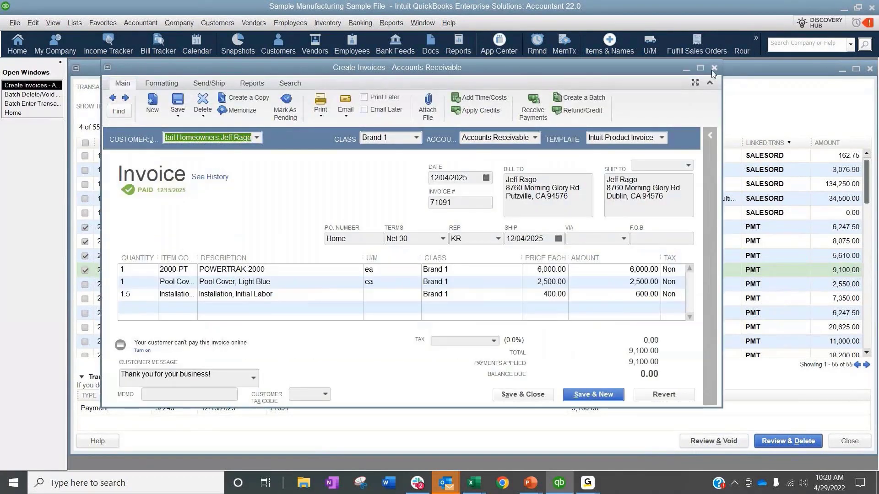
pyautogui.click(713, 69)
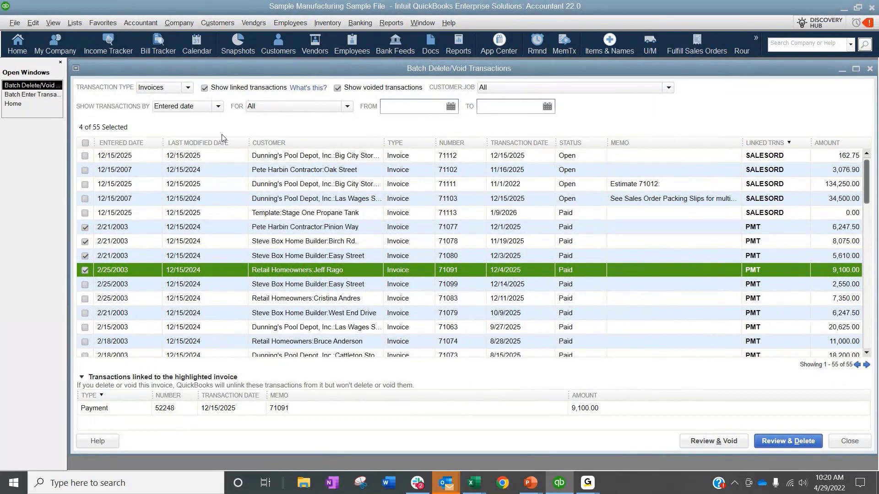
# Step: Review the four selected invoices for deletion and permanently delete them with the Delete only option, without a backup
pyautogui.click(763, 443)
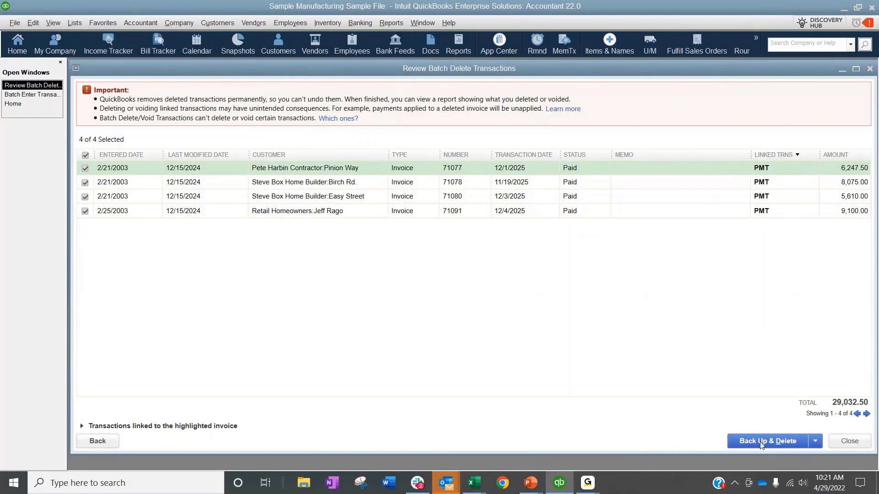
pyautogui.click(817, 444)
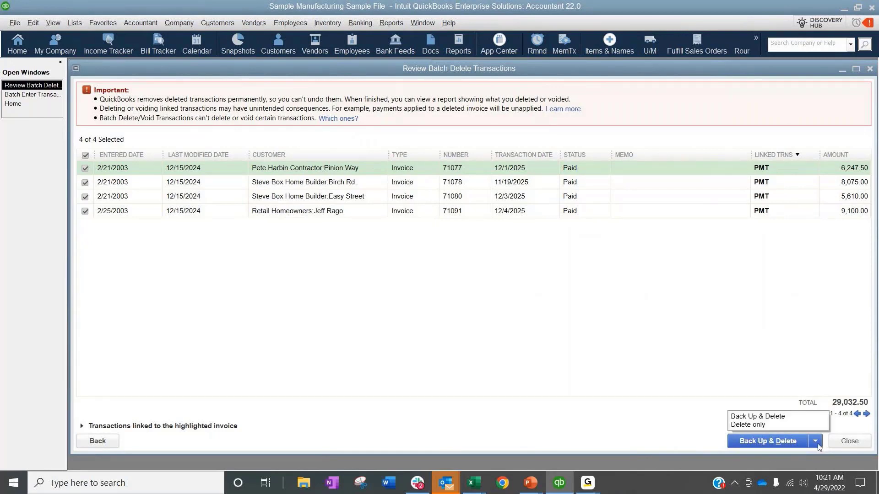
pyautogui.click(754, 424)
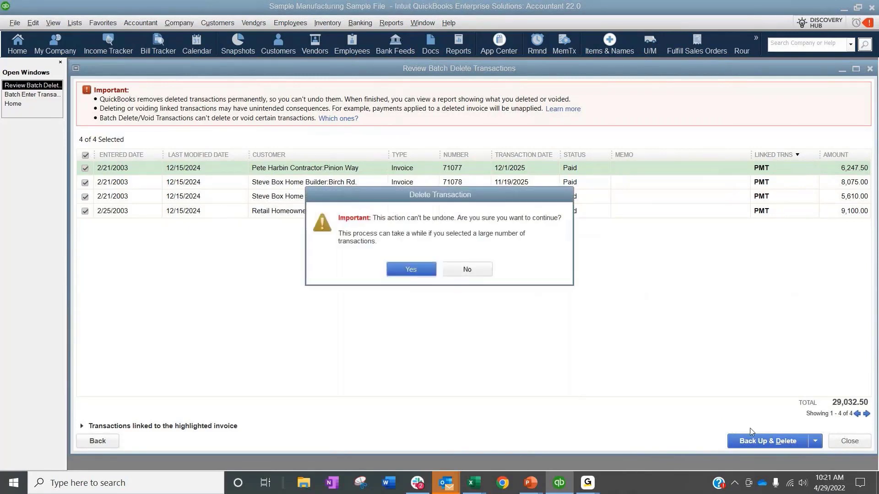
pyautogui.click(403, 271)
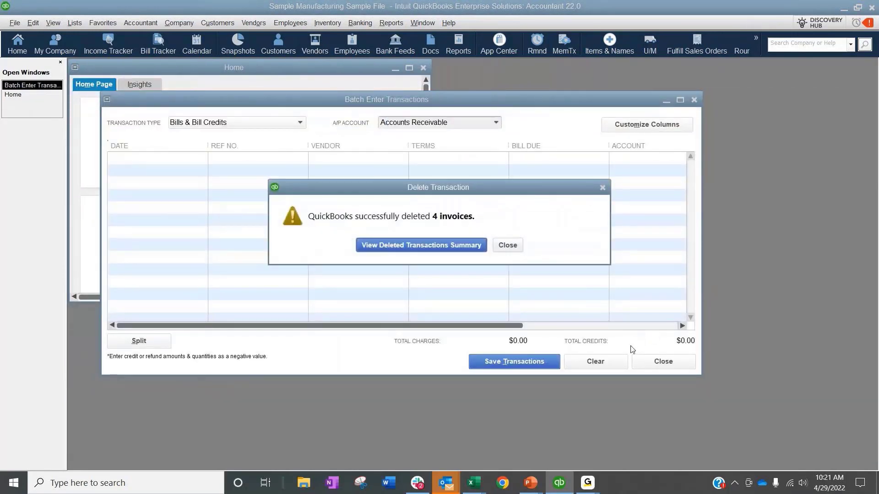
# Step: View the Voided/Deleted Transactions Summary report, and close both the report and the Batch Enter Transactions window
pyautogui.click(456, 245)
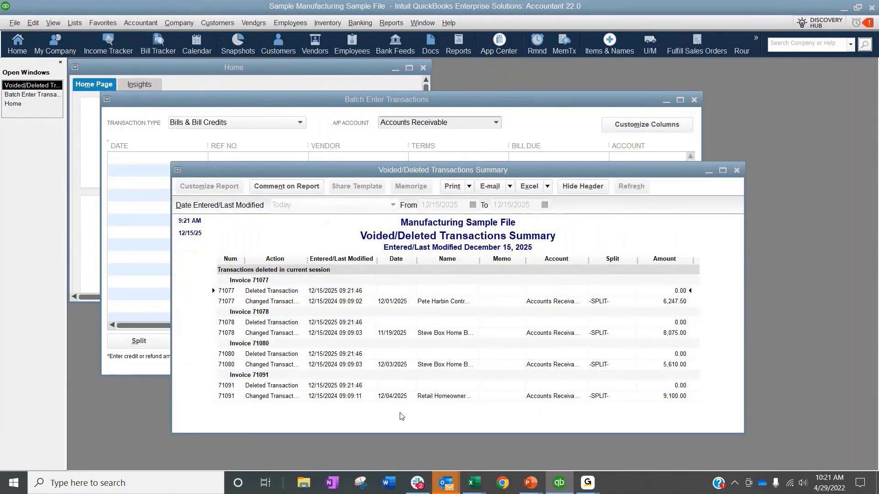
pyautogui.click(736, 172)
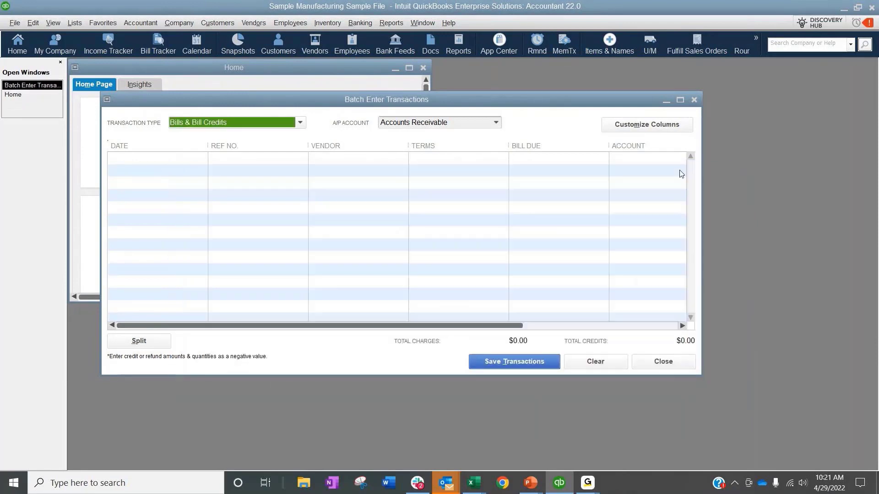
pyautogui.click(694, 100)
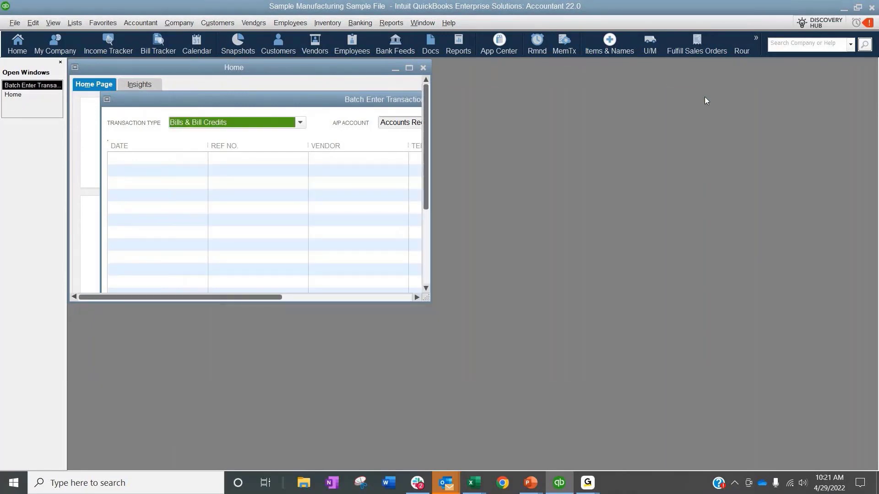
# Step: Open Batch Delete/Void Transactions in a maximized window and look over the transaction types it supports
pyautogui.click(410, 68)
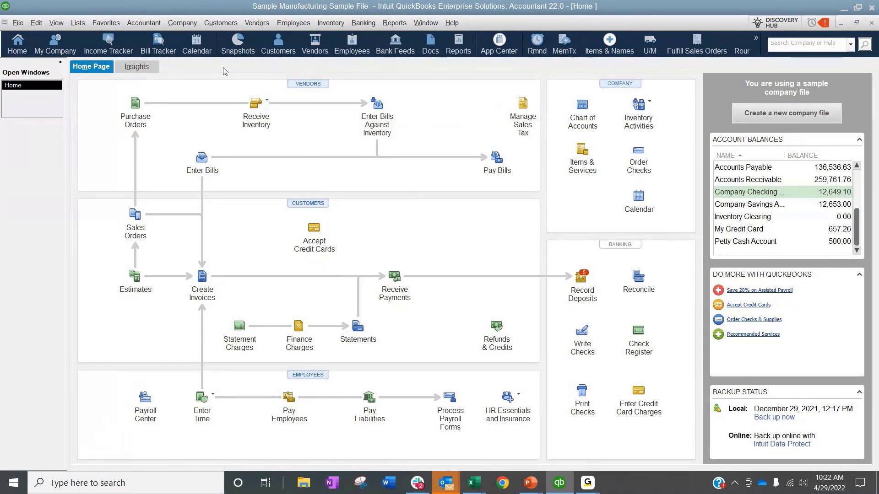
pyautogui.click(137, 24)
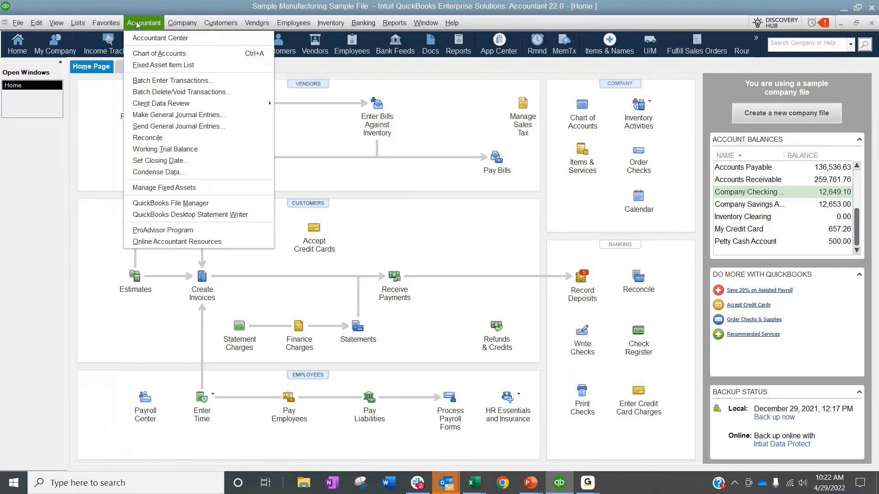
pyautogui.click(146, 92)
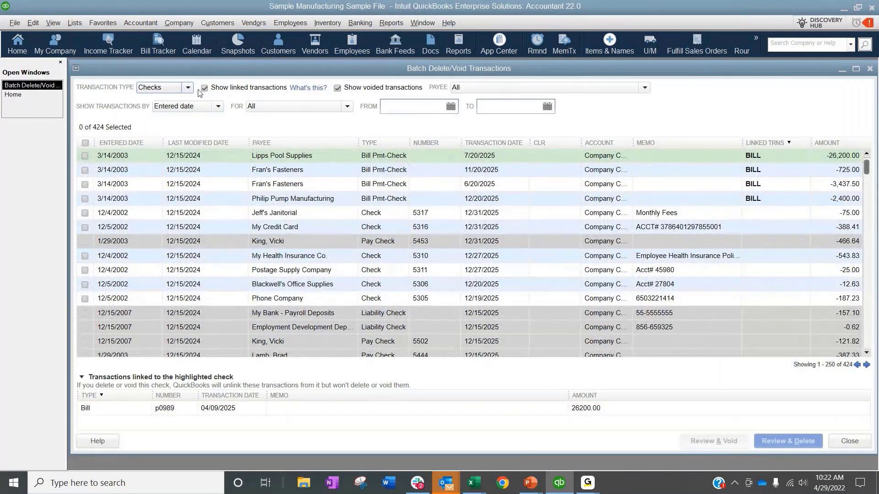
pyautogui.click(187, 88)
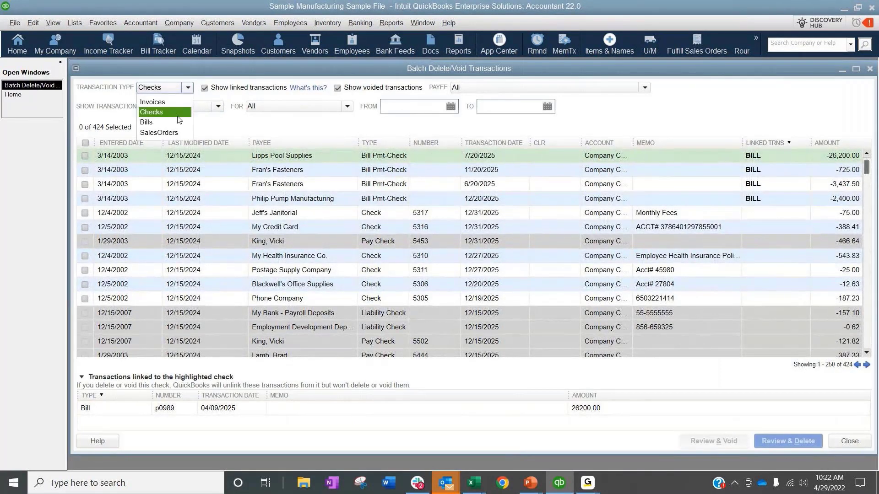
pyautogui.click(217, 74)
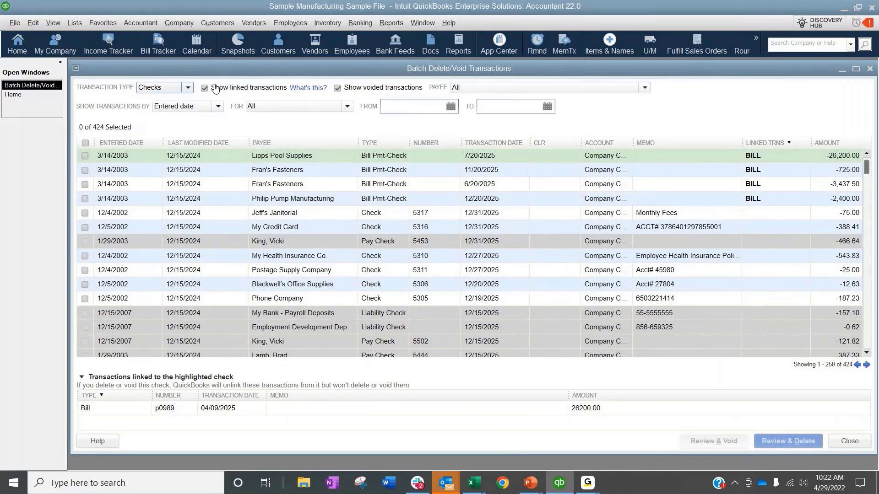
pyautogui.doubleClick(172, 71)
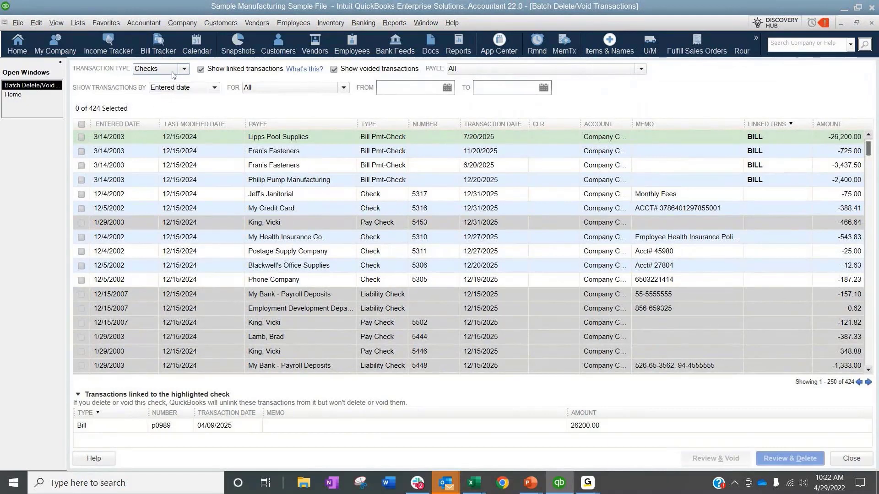
pyautogui.click(183, 69)
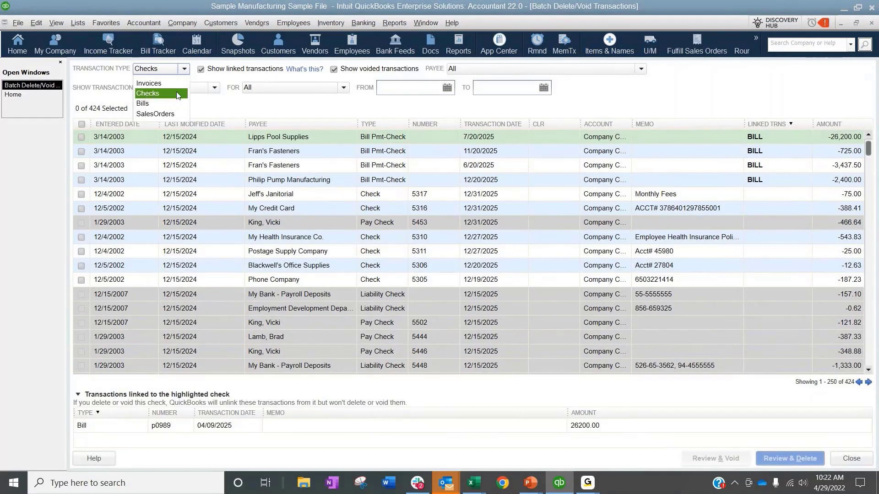
pyautogui.click(232, 105)
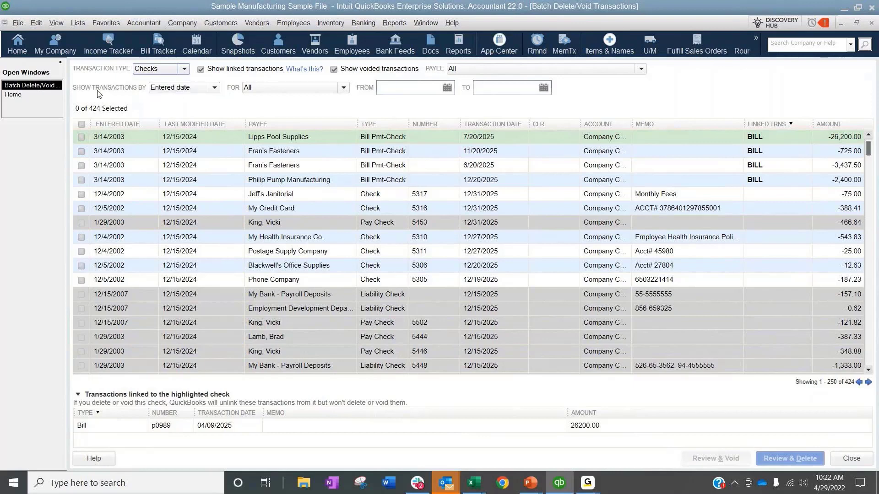
# Step: Filter the checks by entered date for Today, and close the Batch Delete/Void Transactions window
pyautogui.click(196, 88)
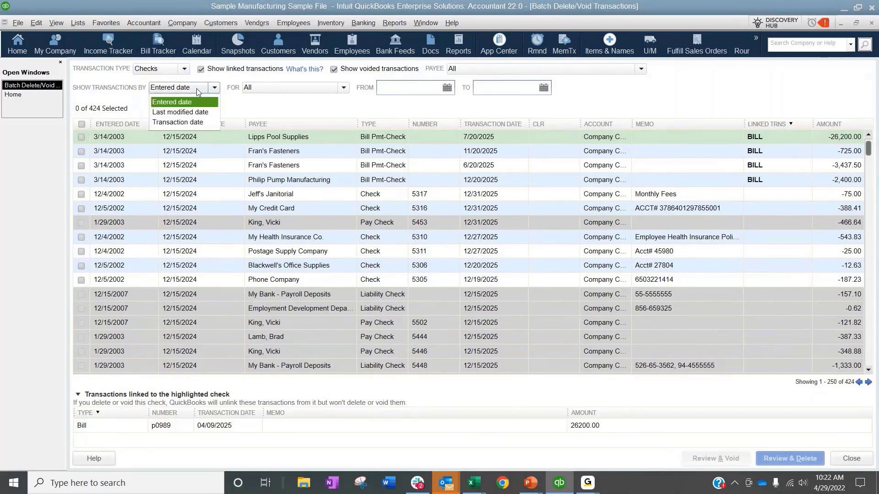
pyautogui.click(166, 102)
pyautogui.click(310, 90)
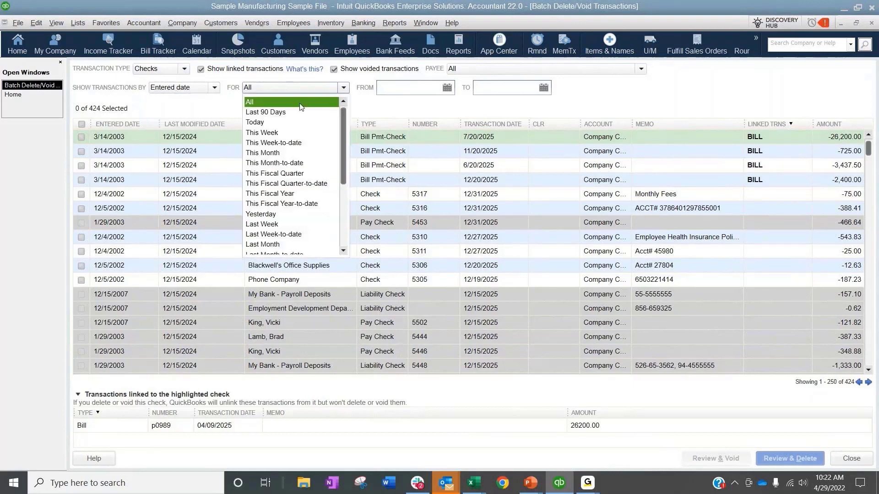
pyautogui.click(287, 127)
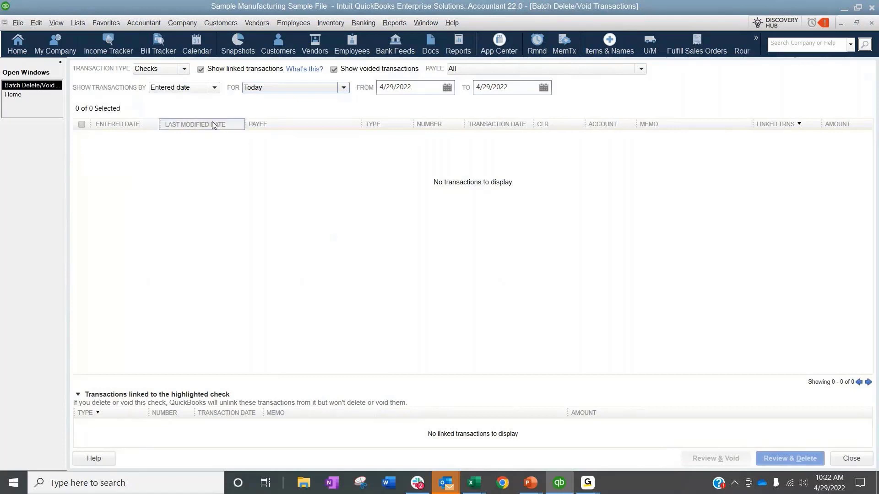
pyautogui.click(184, 69)
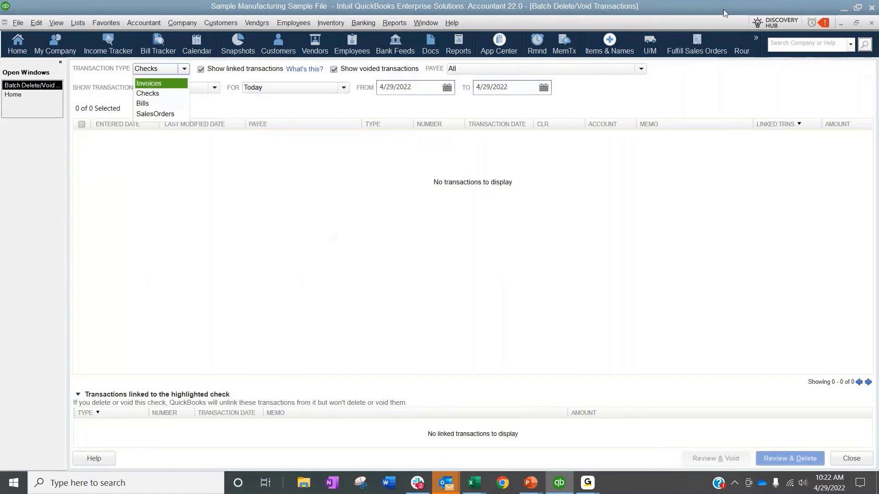
pyautogui.click(871, 21)
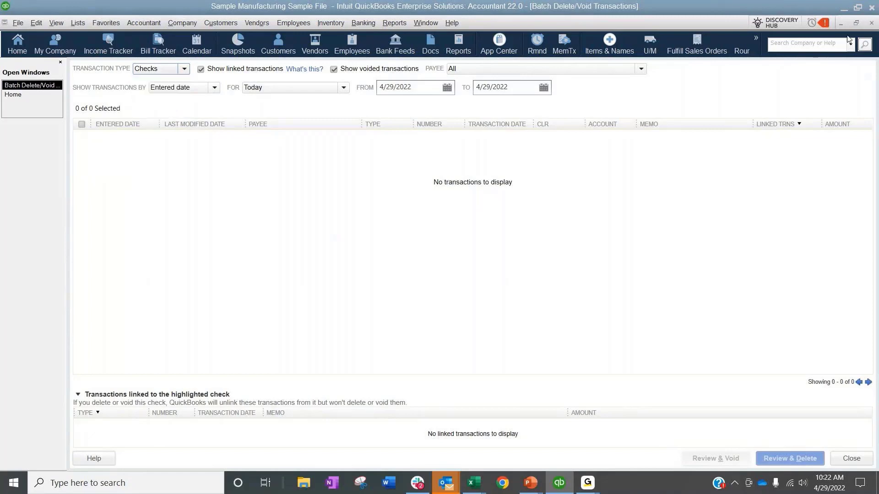
pyautogui.click(871, 23)
# Step: Open the Reclassify Transactions tool from the Client Data Review features
pyautogui.click(177, 23)
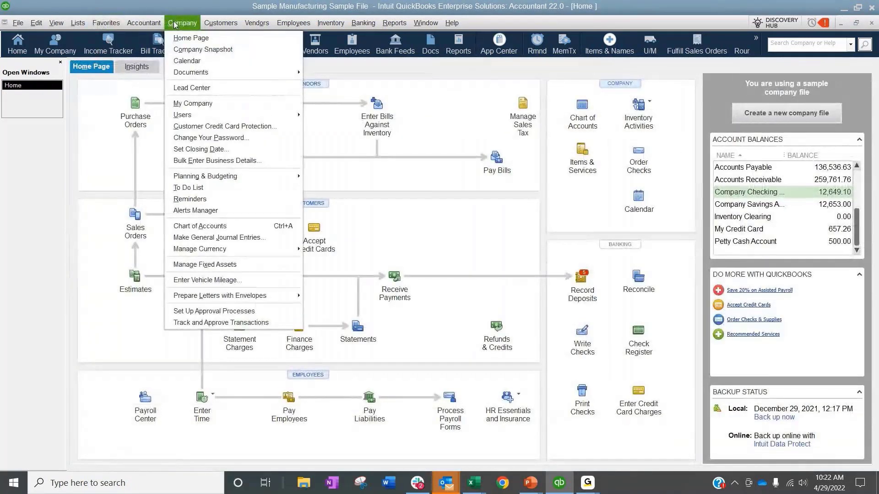
pyautogui.click(177, 22)
pyautogui.click(143, 23)
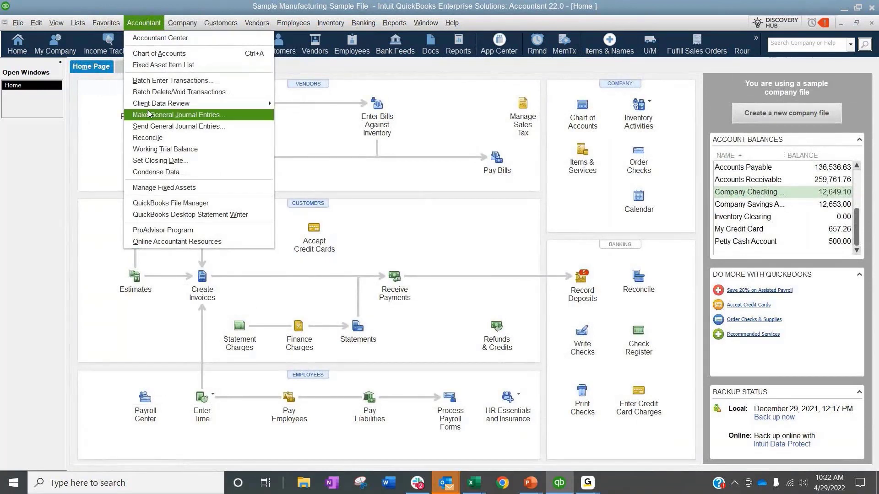
pyautogui.moveTo(153, 105)
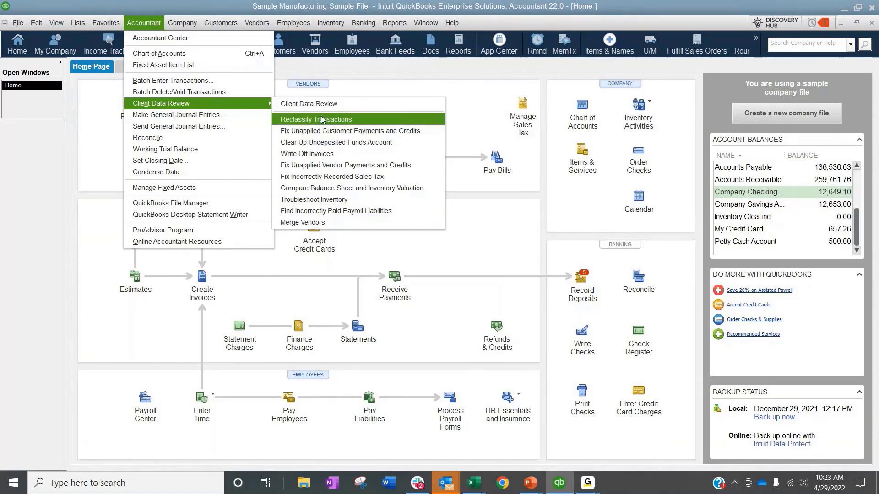
pyautogui.click(350, 120)
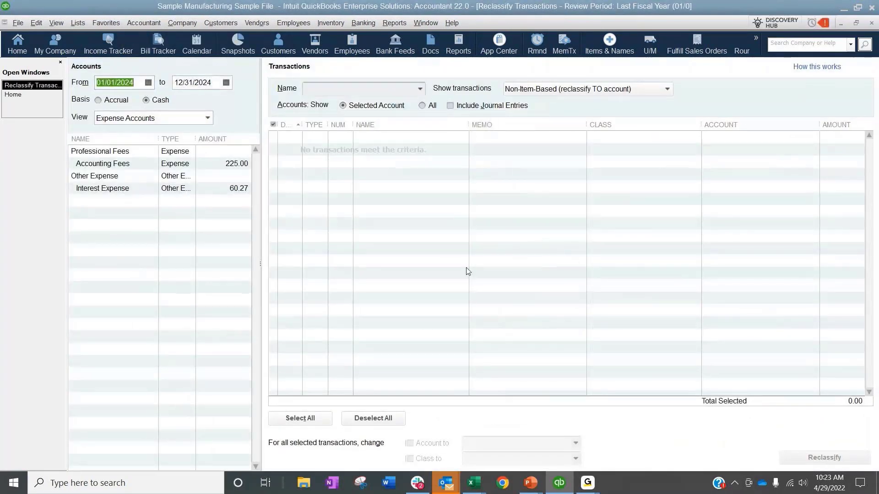
# Step: View the Accounting Fees transactions and extend the review period's end date to 12/31/2026
pyautogui.click(104, 164)
pyautogui.click(148, 83)
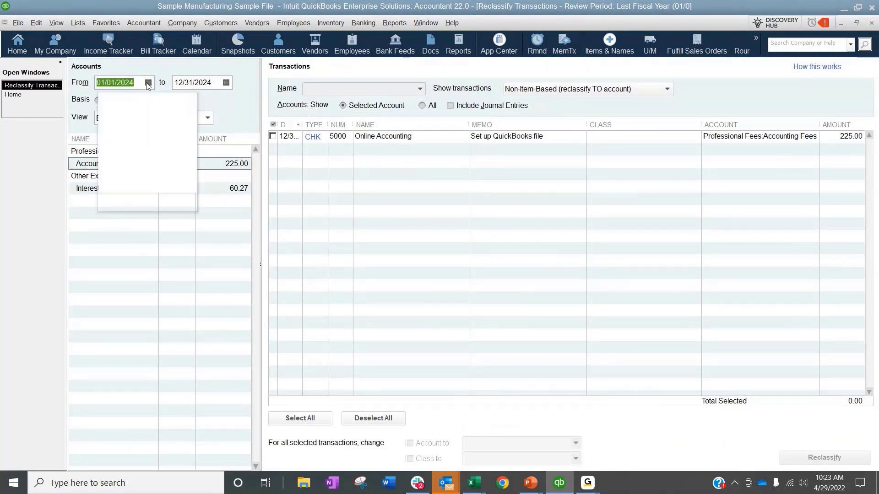
pyautogui.click(213, 84)
pyautogui.moveTo(222, 84); pyautogui.dragTo(208, 84)
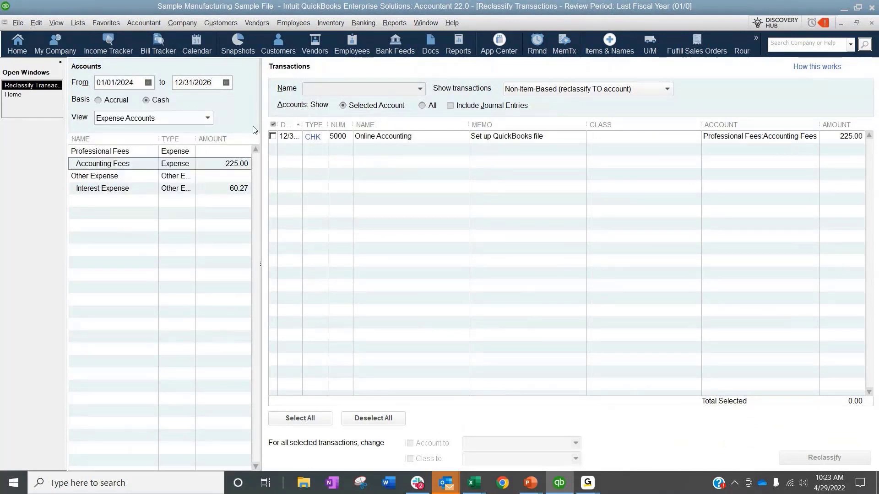
pyautogui.press('Tab')
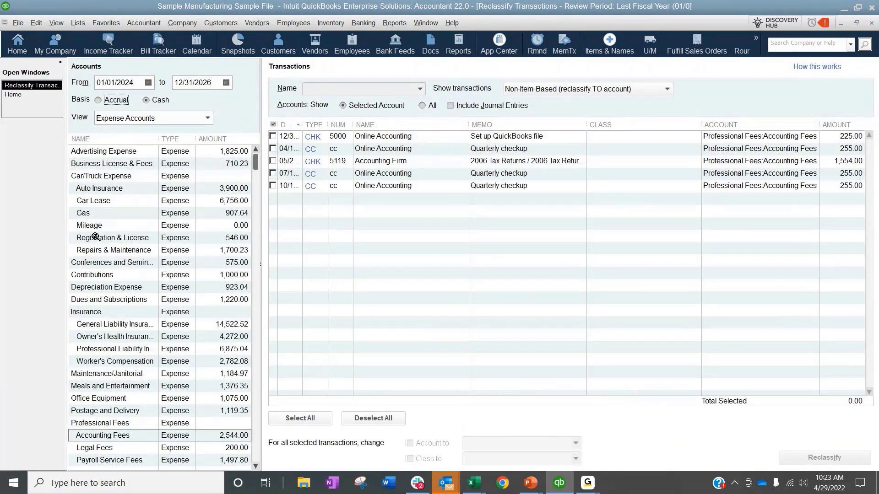
# Step: Show the Car Lease account's transactions and select all of them for reclassification
pyautogui.click(97, 200)
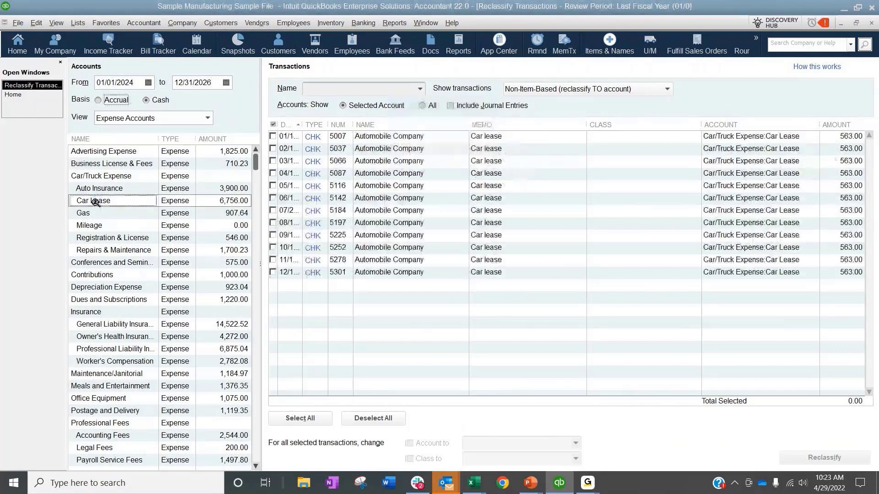
pyautogui.click(273, 137)
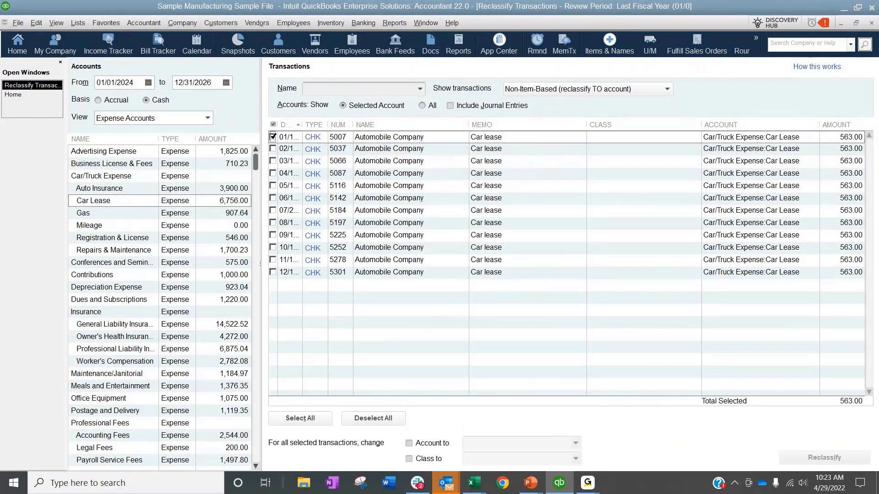
pyautogui.click(300, 418)
# Step: Look over the destination accounts and the Show transactions options, and leave the account change switched off
pyautogui.click(409, 443)
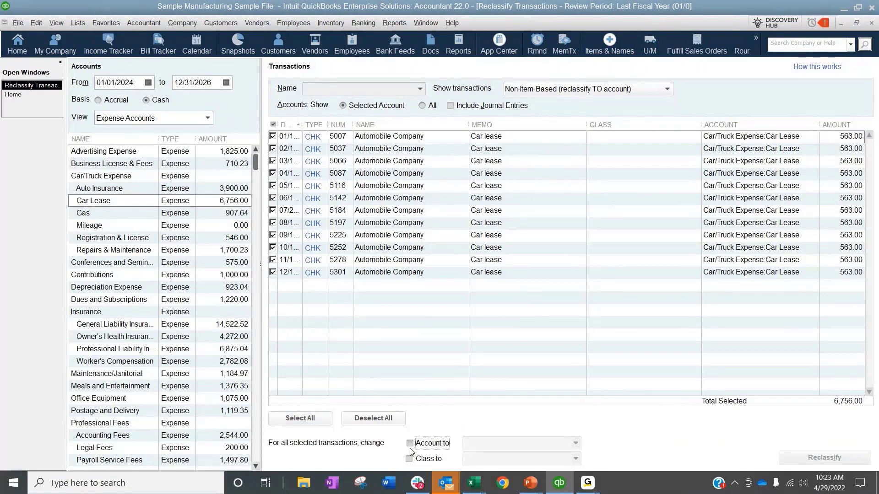
pyautogui.click(576, 444)
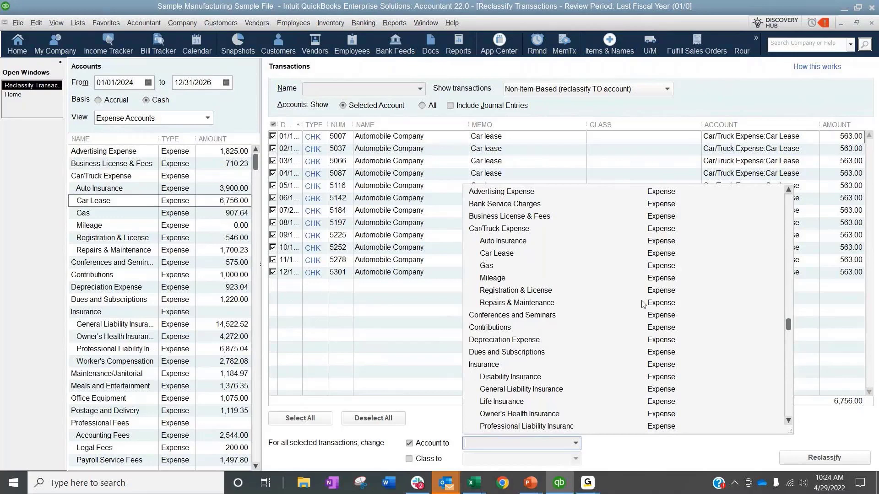
pyautogui.click(774, 86)
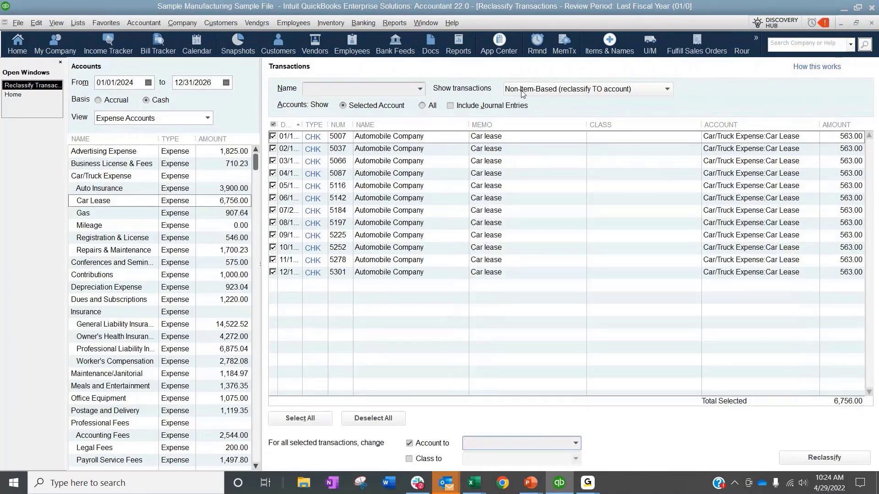
pyautogui.click(542, 89)
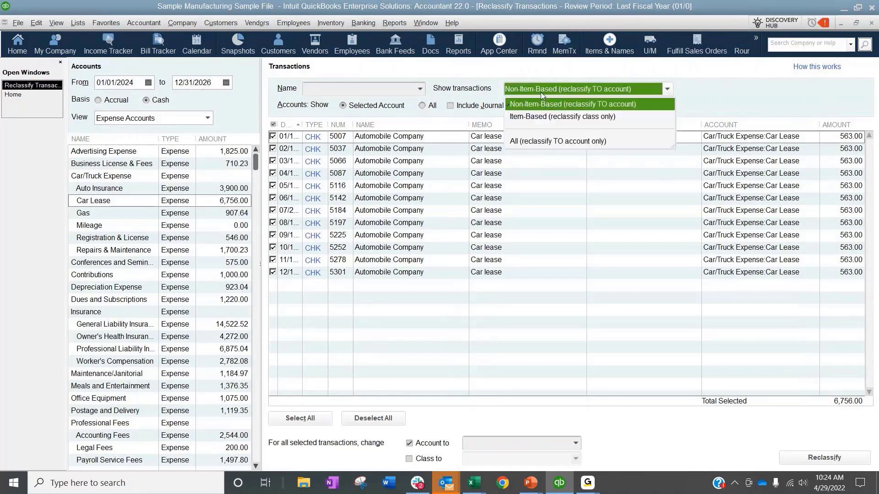
pyautogui.click(775, 105)
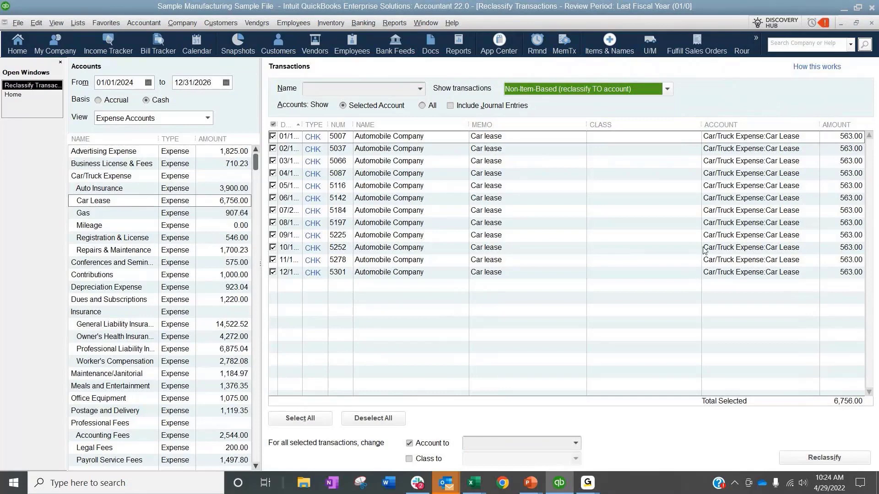
pyautogui.click(409, 443)
# Step: Reclassify all selected Car Lease transactions to the Manual Pool Systems class
pyautogui.click(409, 459)
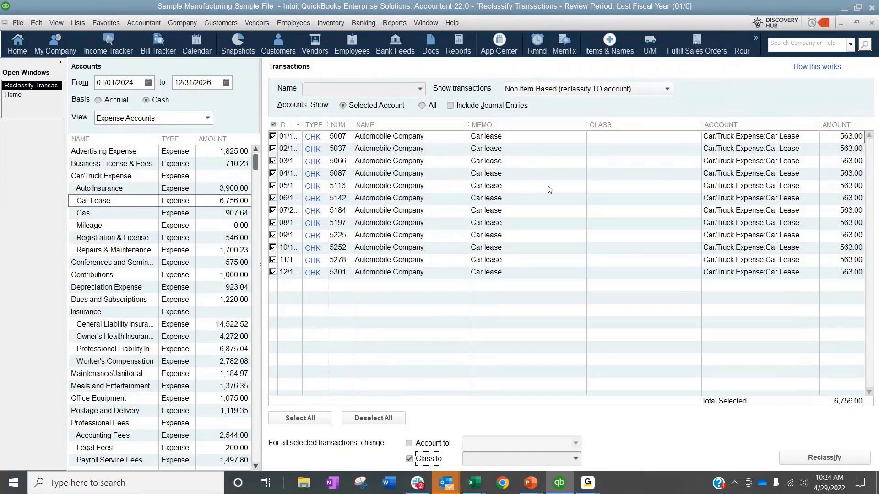
pyautogui.click(576, 459)
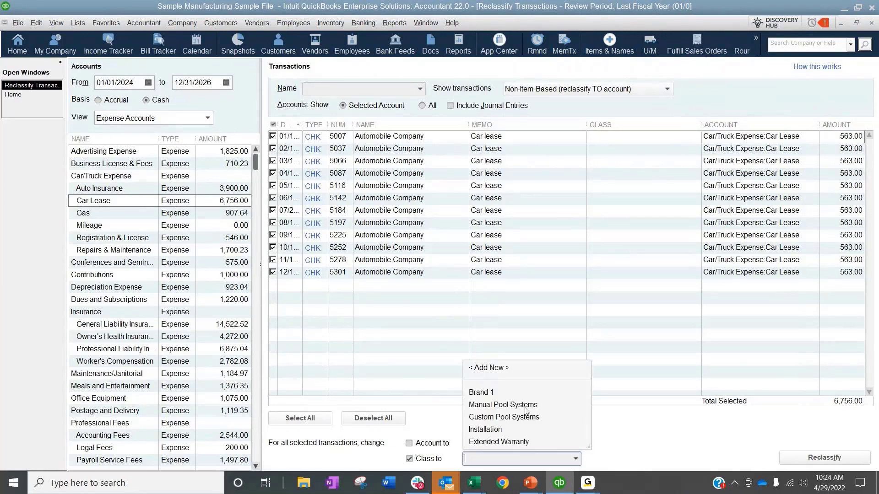
pyautogui.click(492, 406)
pyautogui.click(804, 461)
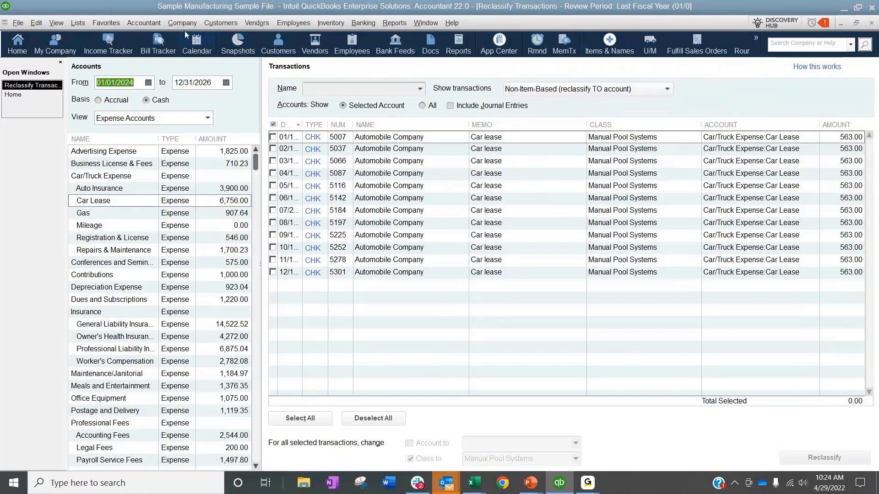
# Step: Open Fix Unapplied Customer Payments and Credits and display the customers under the Accounts Receivable account
pyautogui.click(154, 24)
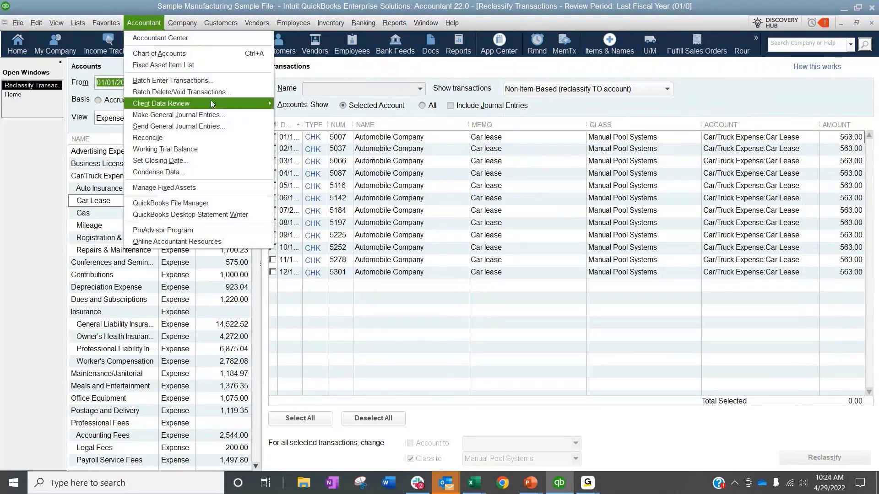
pyautogui.moveTo(210, 104)
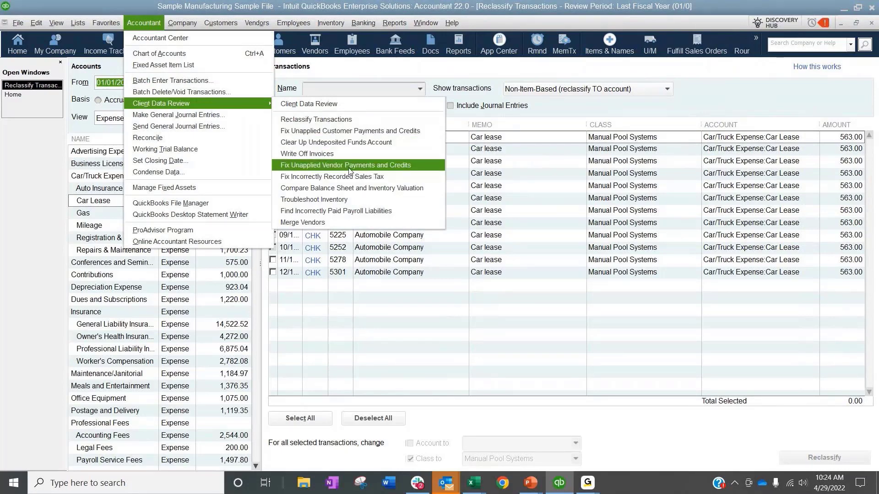
pyautogui.click(357, 132)
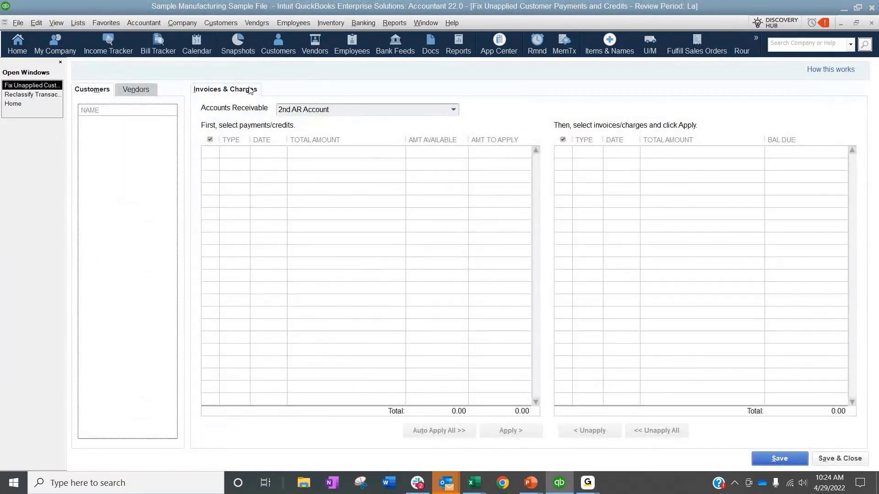
pyautogui.click(453, 113)
pyautogui.click(304, 164)
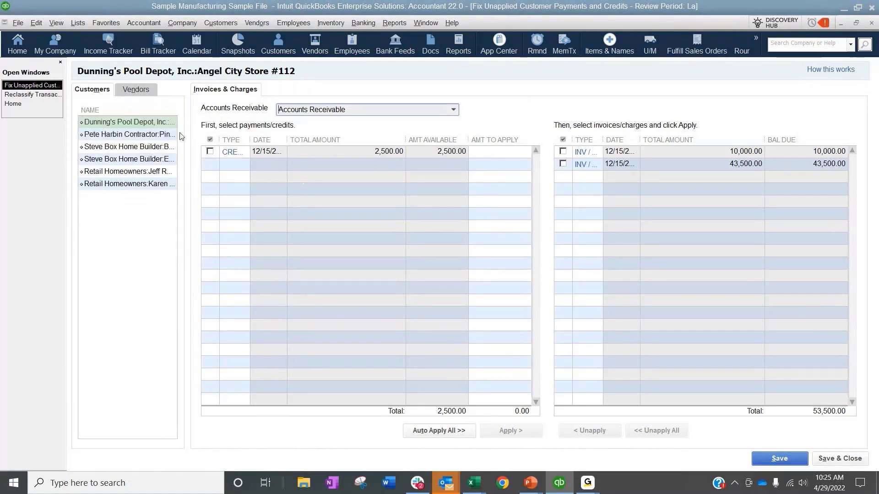
# Step: Auto-apply the 2,500.00 credit of Dunning's Pool Depot, Inc.:Angel City Store #112 to its open invoices
pyautogui.click(210, 151)
pyautogui.click(433, 431)
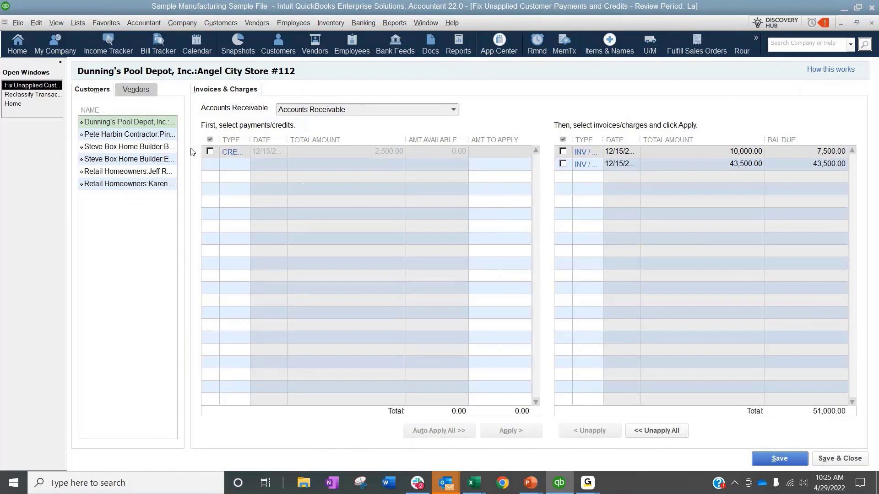
# Step: Unapply all credits from the open invoices of Dunning's Pool Depot, Inc.:Angel City Store #112
pyautogui.click(218, 155)
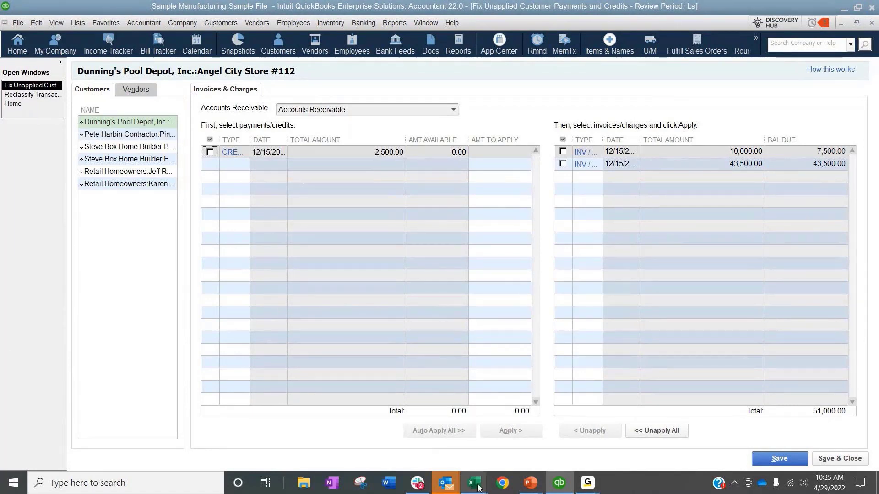
pyautogui.click(127, 125)
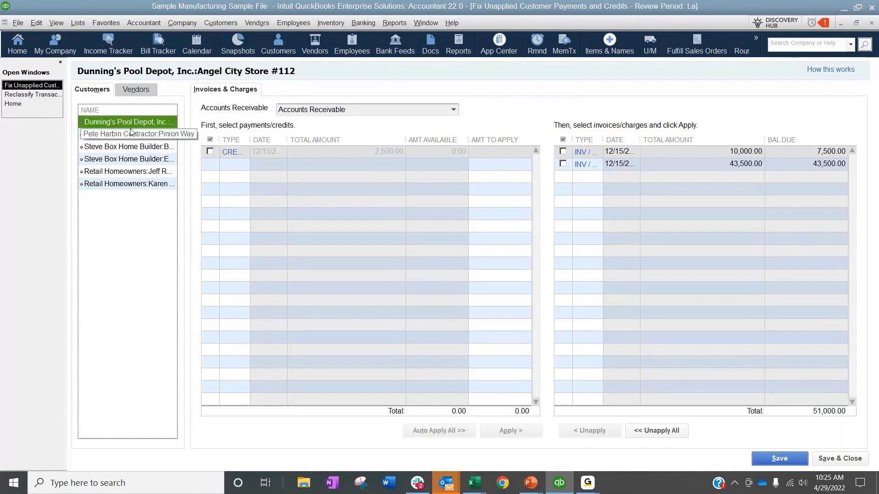
pyautogui.click(112, 137)
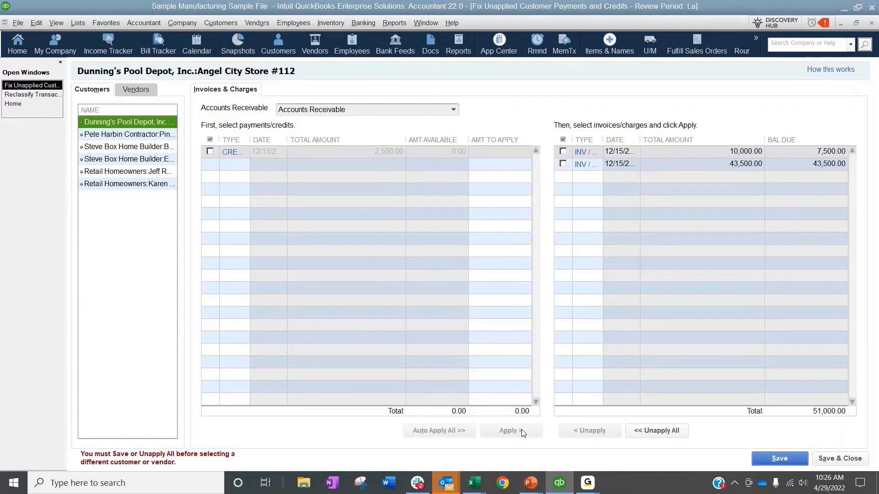
pyautogui.click(653, 432)
# Step: Review the unapplied payments of the next three customers in the list, and close the unapplied payments and reclassify windows
pyautogui.click(116, 134)
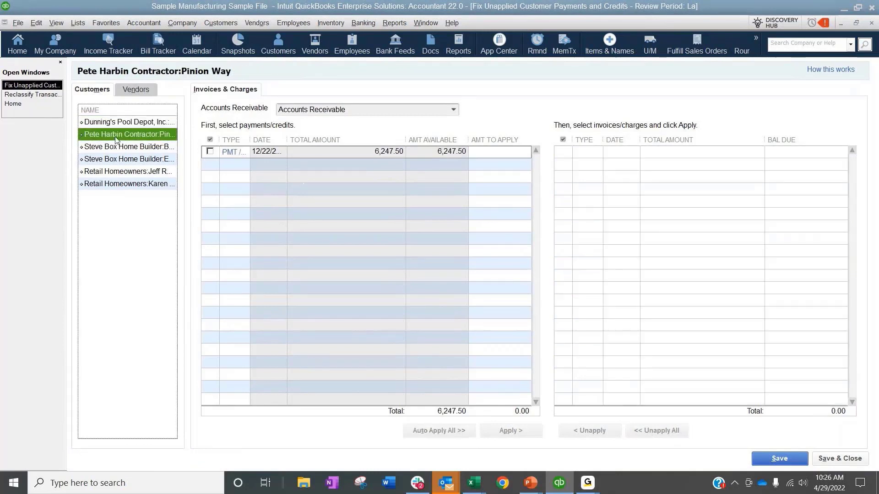
pyautogui.click(113, 148)
pyautogui.click(112, 158)
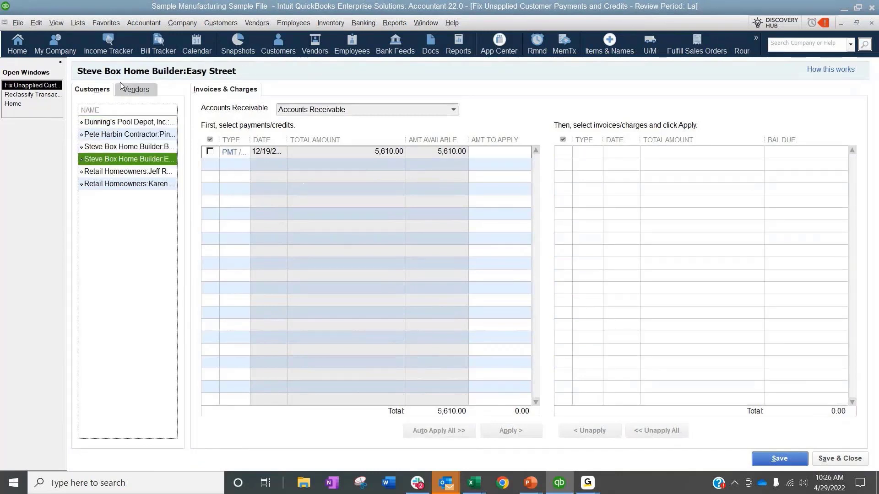
pyautogui.click(871, 24)
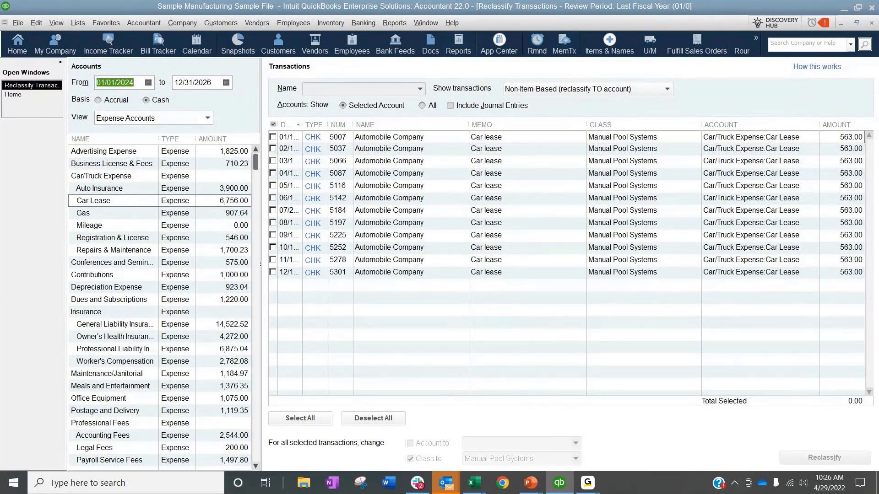
pyautogui.click(871, 24)
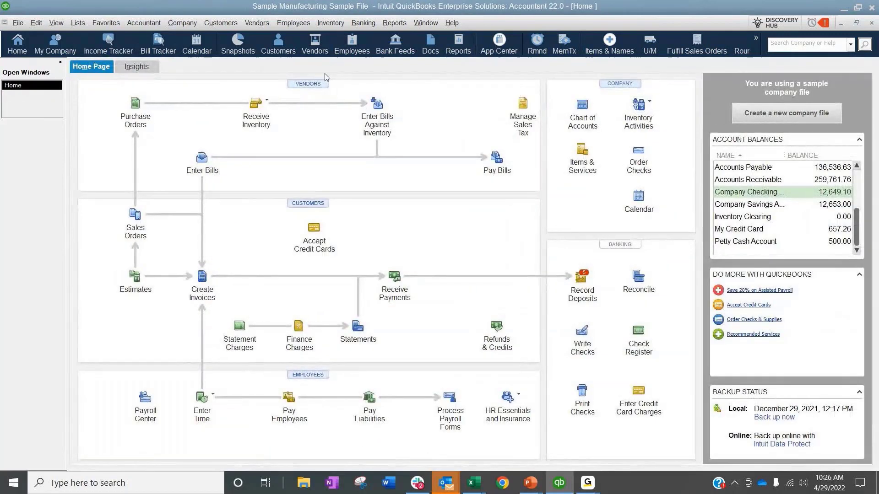
# Step: Check Clear Up Undeposited Funds Account for deposits from 01/01/2024 to 12/31/2026, and close the tool
pyautogui.click(144, 24)
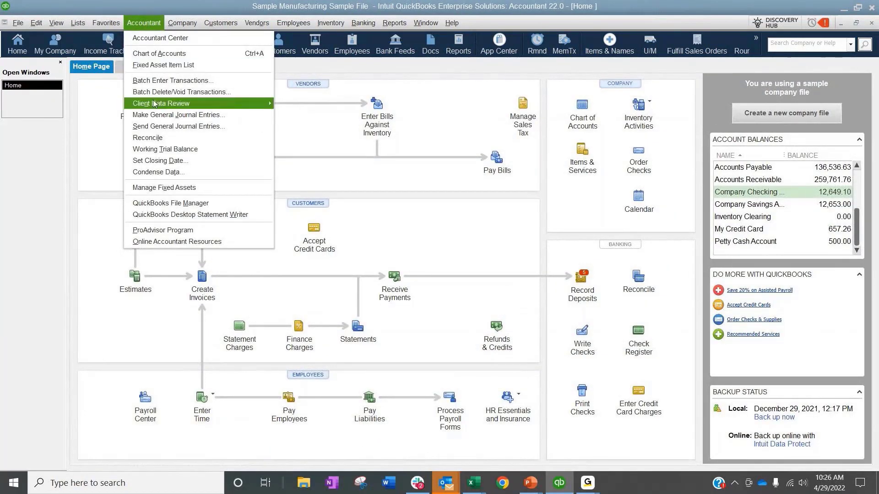
pyautogui.moveTo(155, 104)
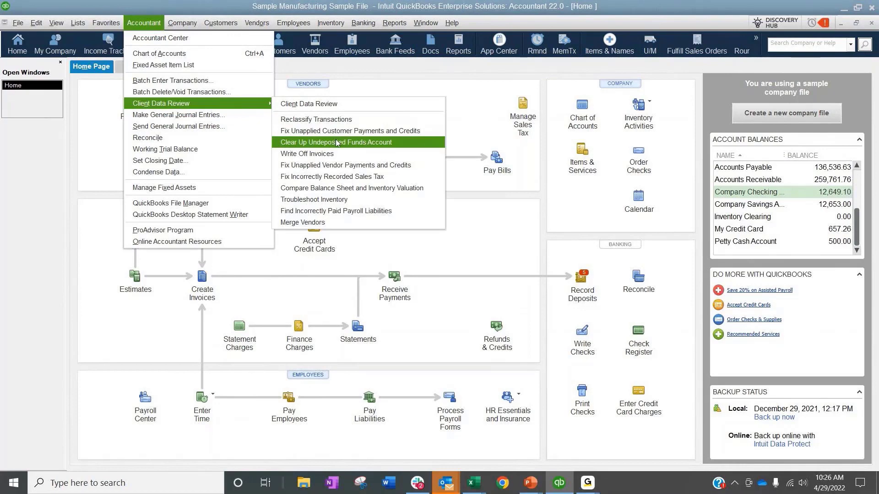
pyautogui.click(305, 145)
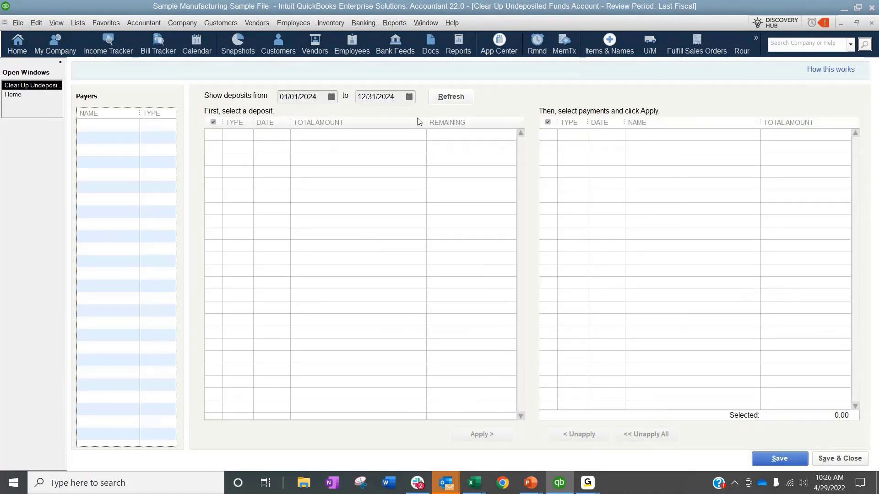
pyautogui.moveTo(396, 97); pyautogui.dragTo(389, 99)
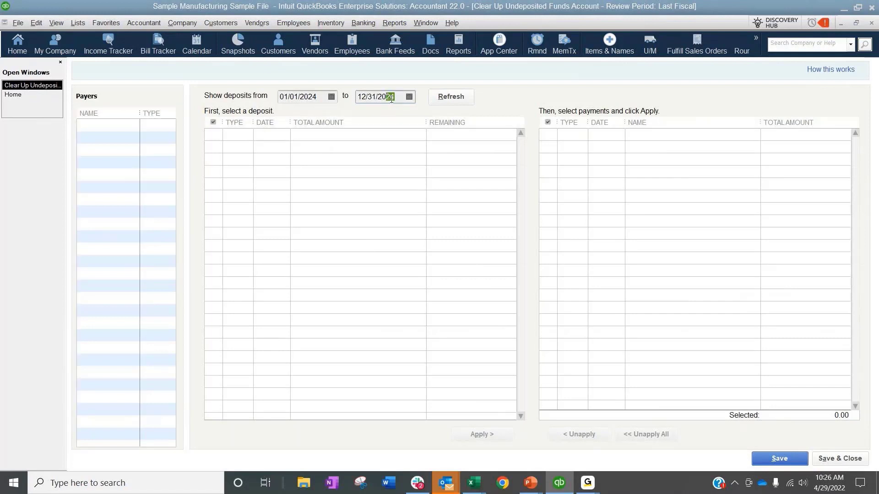
pyautogui.write('6')
pyautogui.click(472, 98)
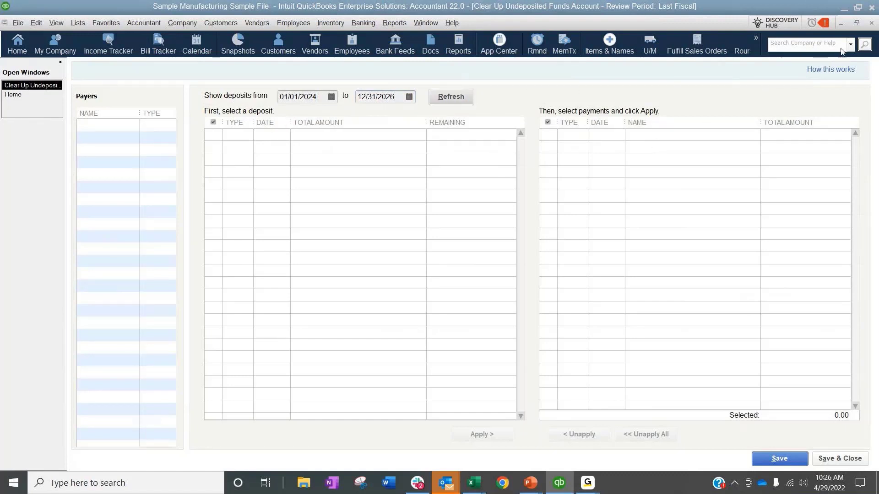
pyautogui.click(871, 23)
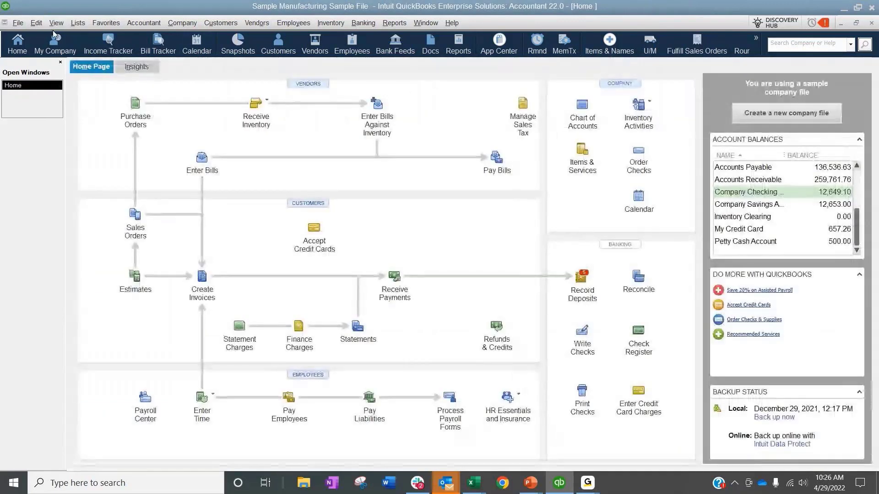
# Step: Open the Write Off Invoices tool from Client Data Review and dismiss the available credits message
pyautogui.click(172, 24)
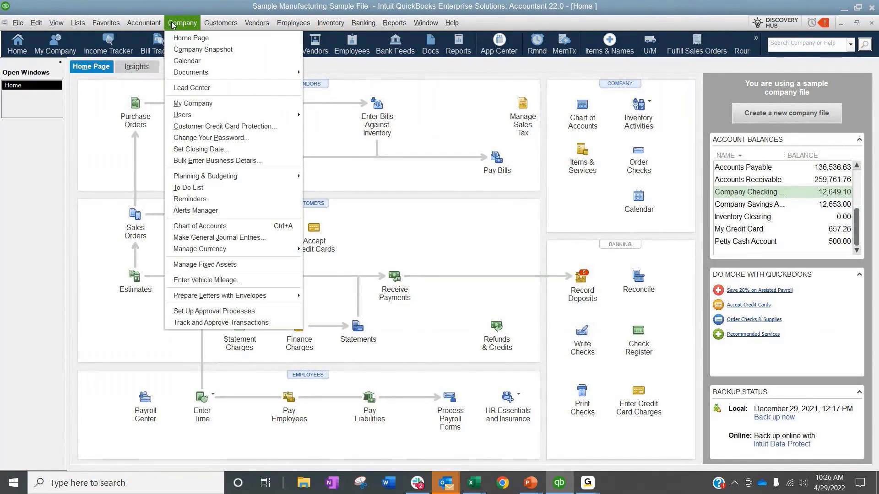
pyautogui.moveTo(145, 23)
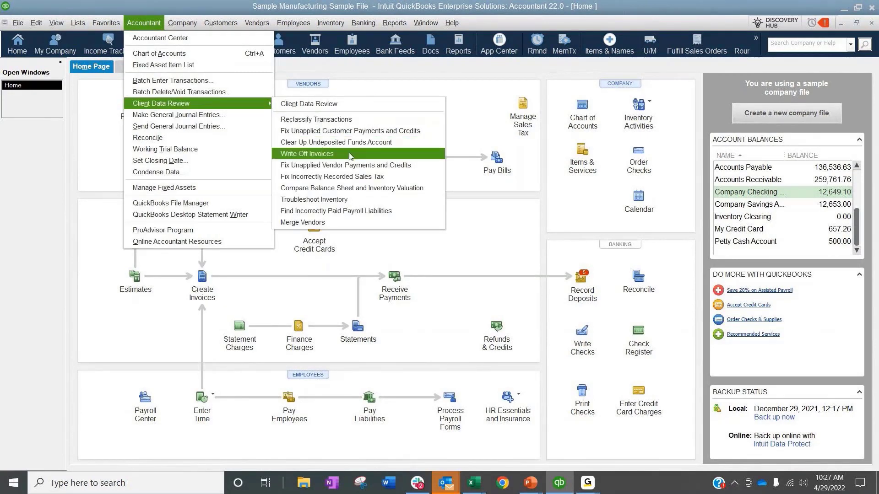
pyautogui.click(351, 155)
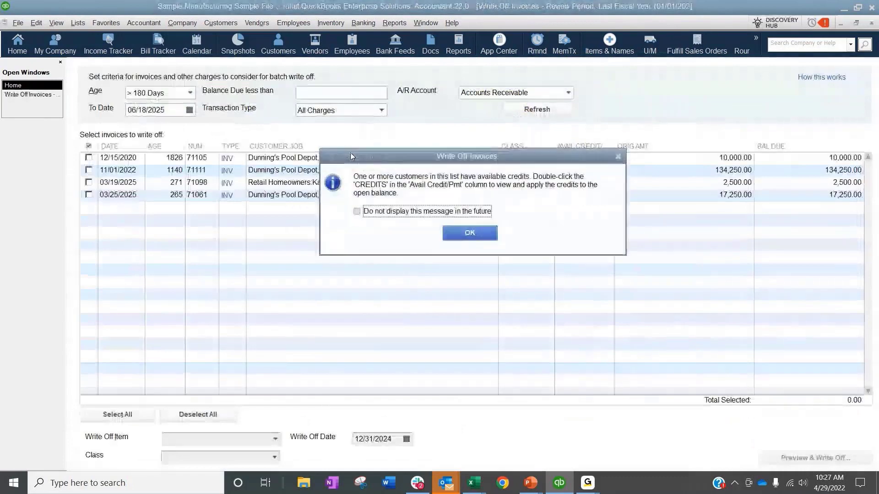
pyautogui.click(469, 230)
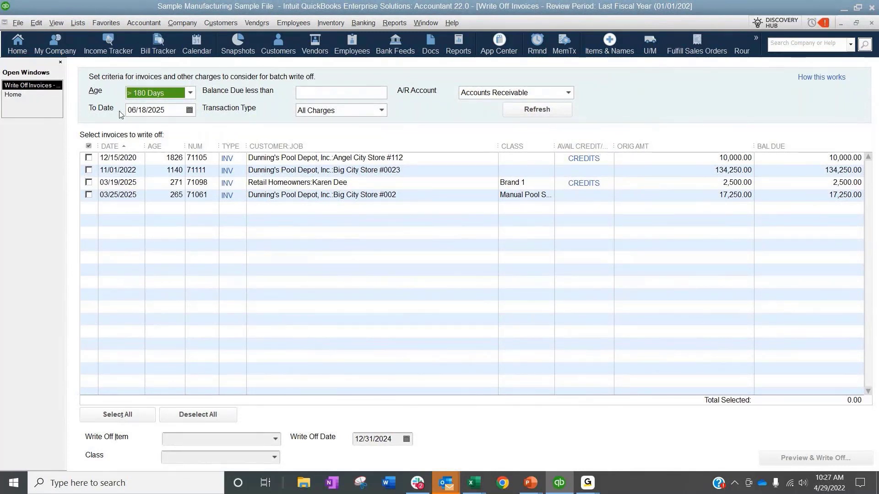
# Step: Look over the Age and Transaction Type filter options, keeping > 180 Days and All Charges
pyautogui.click(189, 94)
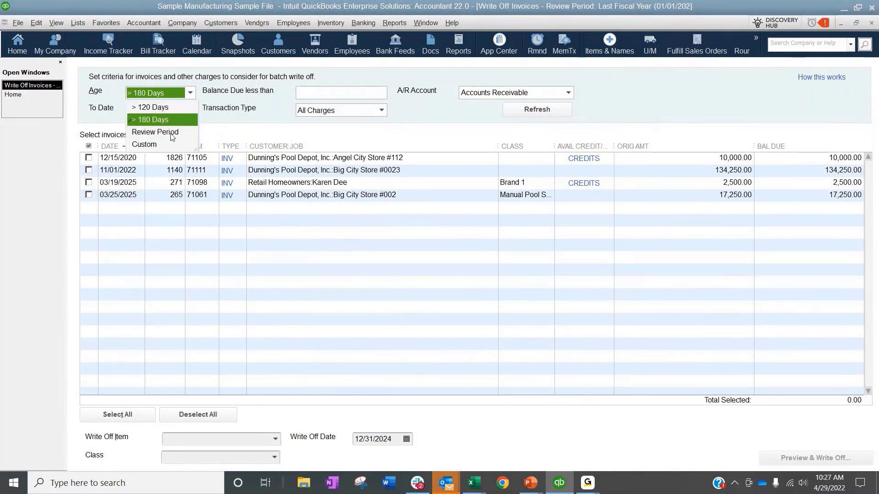
pyautogui.click(451, 120)
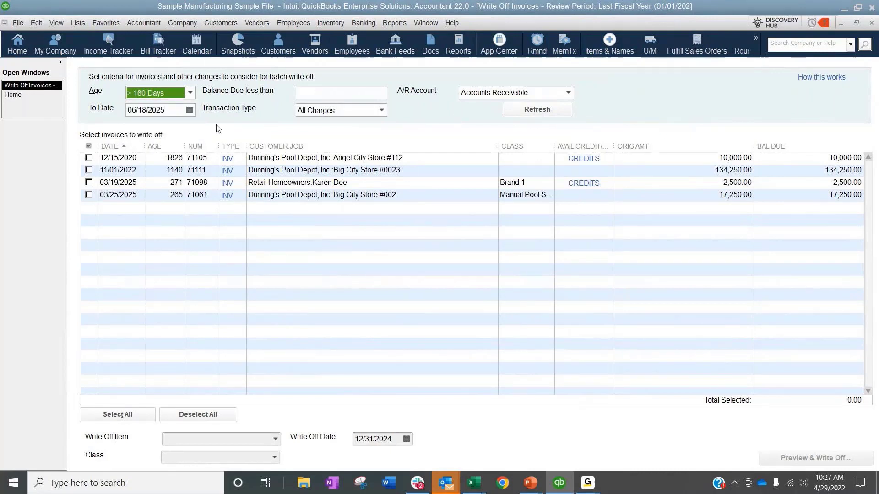
pyautogui.click(346, 110)
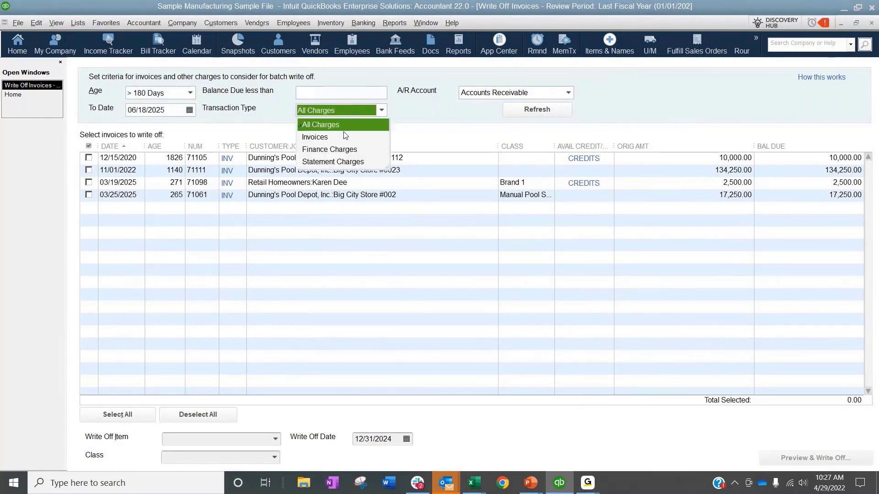
pyautogui.click(432, 128)
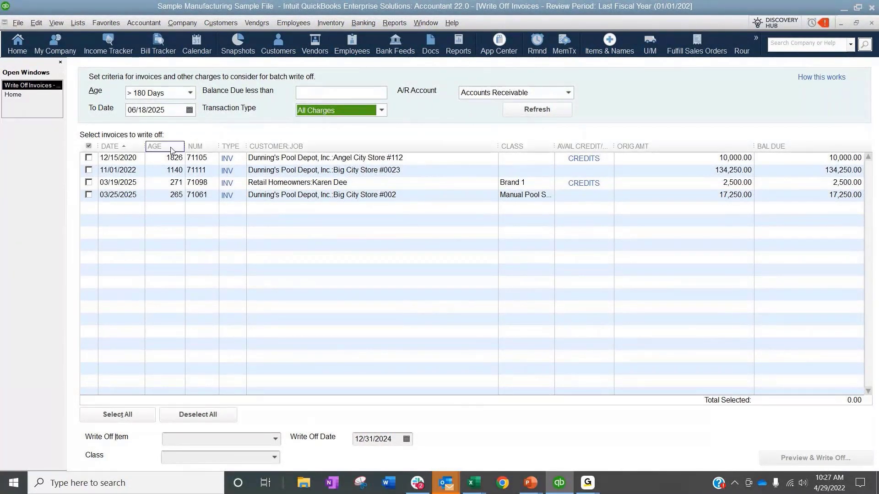
# Step: Select all listed invoices and look over the available write-off items, closing the tool without writing anything off
pyautogui.click(117, 414)
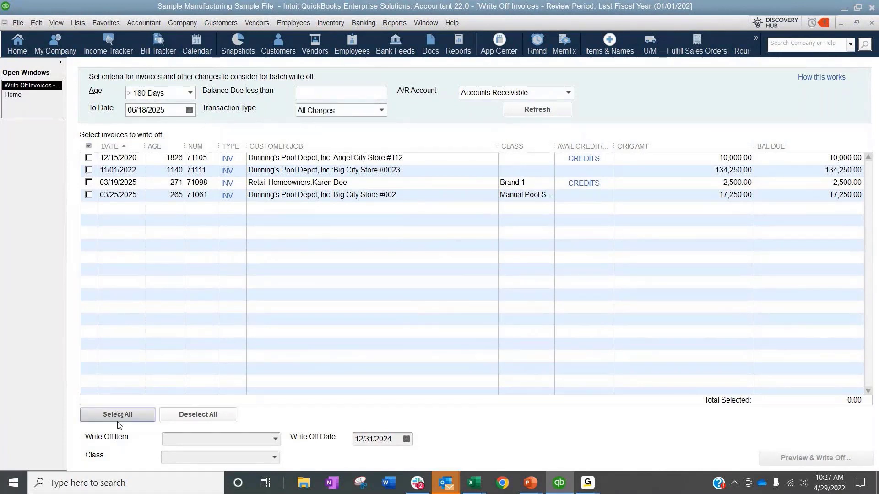
pyautogui.click(276, 440)
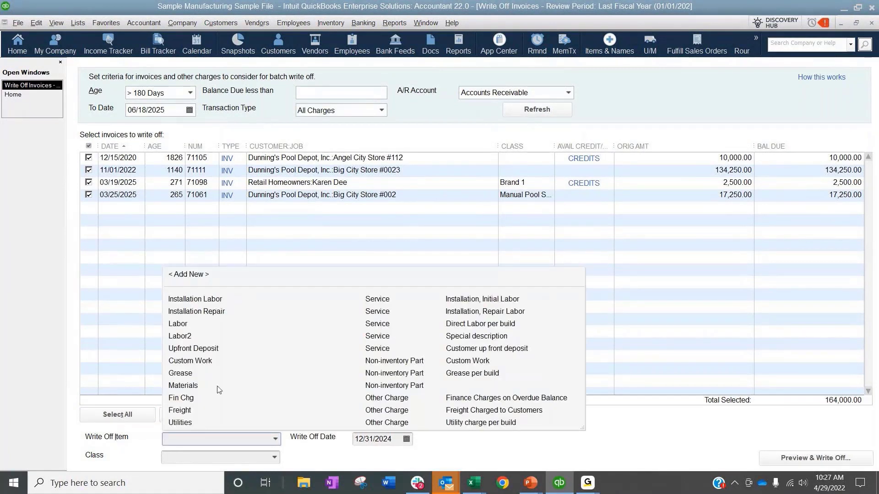
pyautogui.click(421, 465)
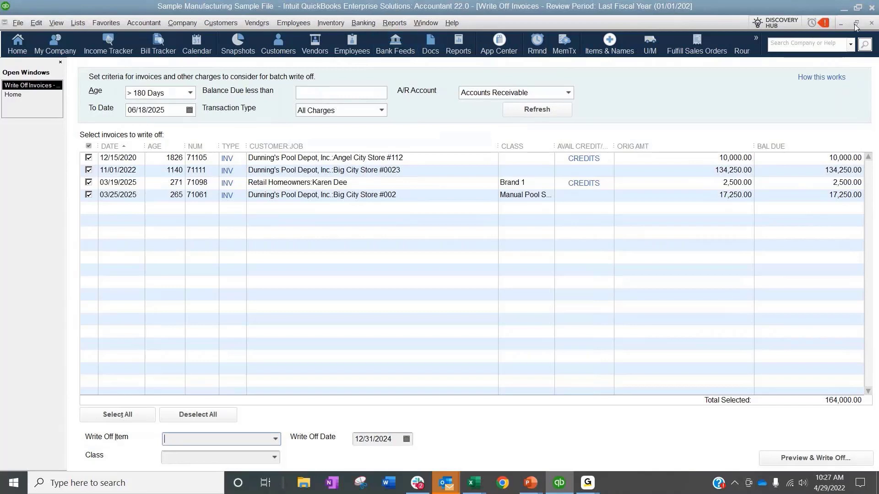
pyautogui.click(871, 22)
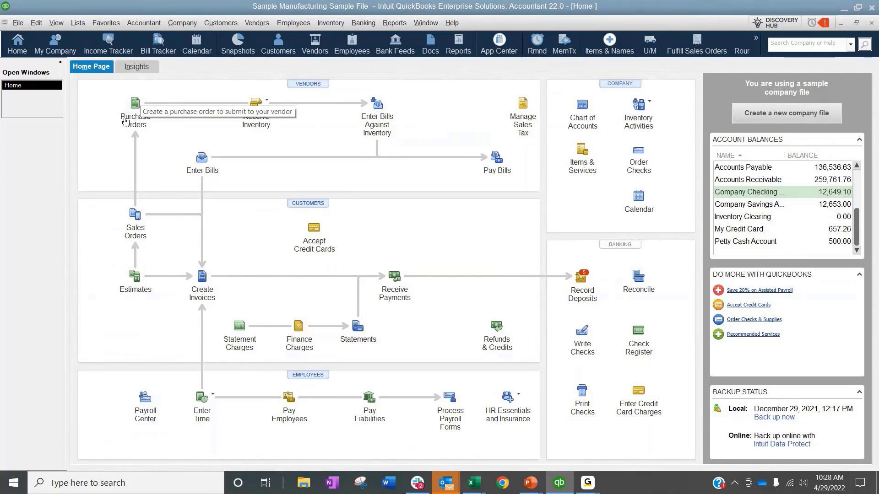
# Step: Compare the Balance Sheet inventory account with the Inventory Valuation Summary as of 12/31/2024, and close the comparison
pyautogui.click(146, 23)
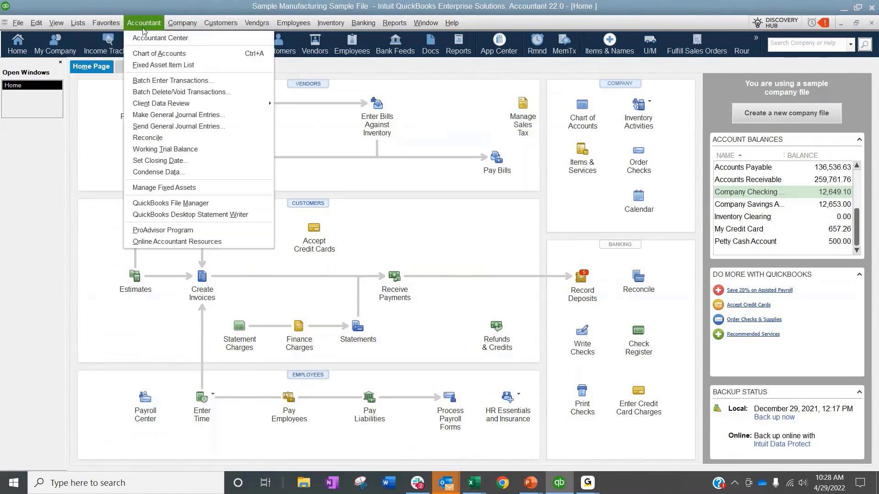
pyautogui.moveTo(160, 104)
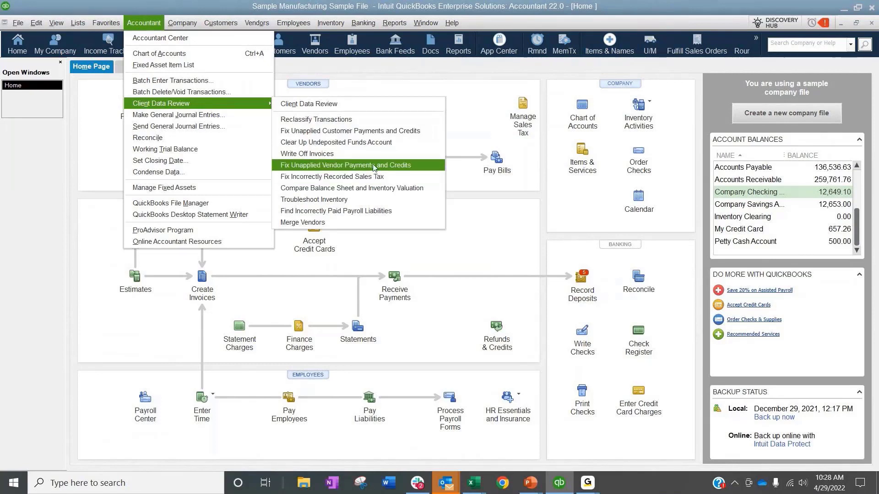
pyautogui.click(389, 192)
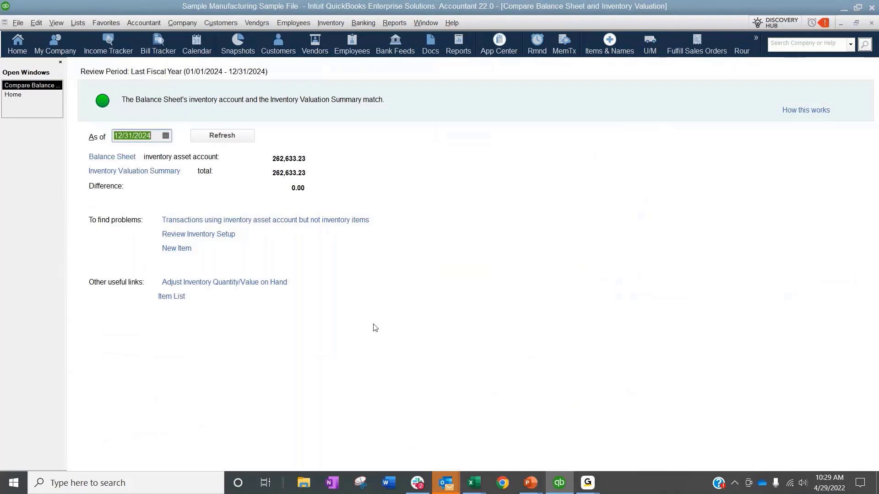
pyautogui.click(871, 23)
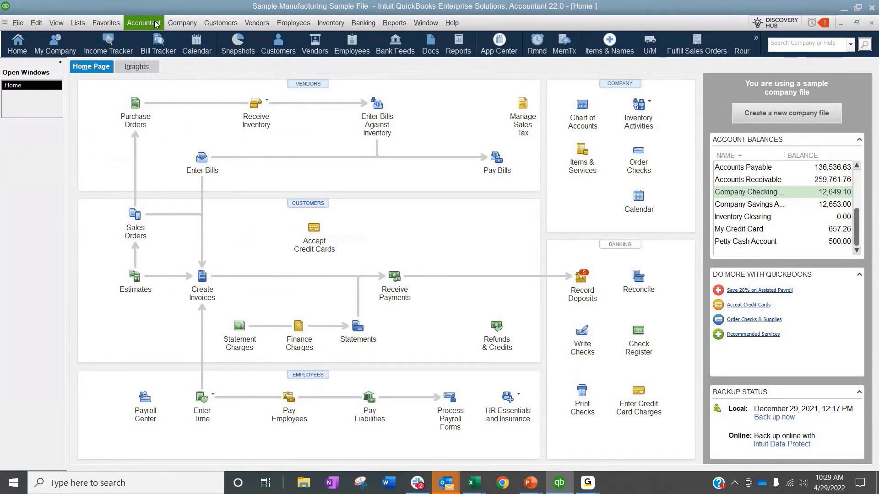
# Step: Open Troubleshoot Inventory and examine the filtered items' costs, markup, quantities and negative inventory status
pyautogui.click(126, 25)
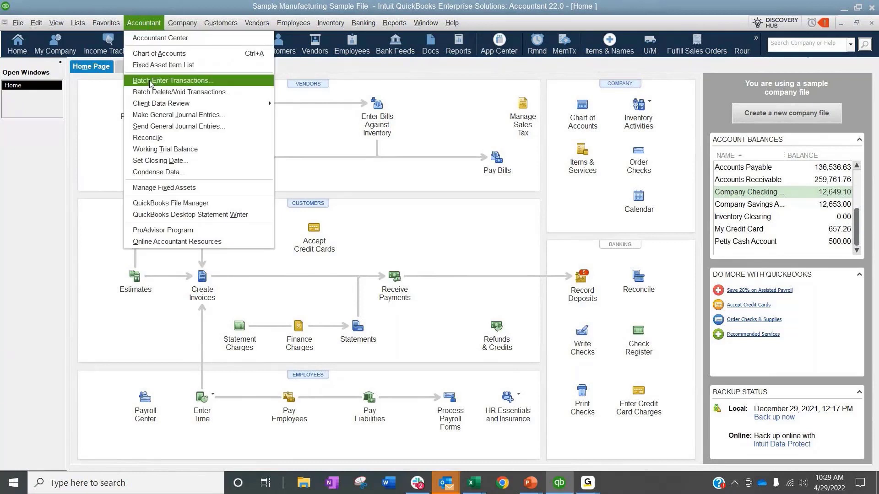
pyautogui.moveTo(196, 108)
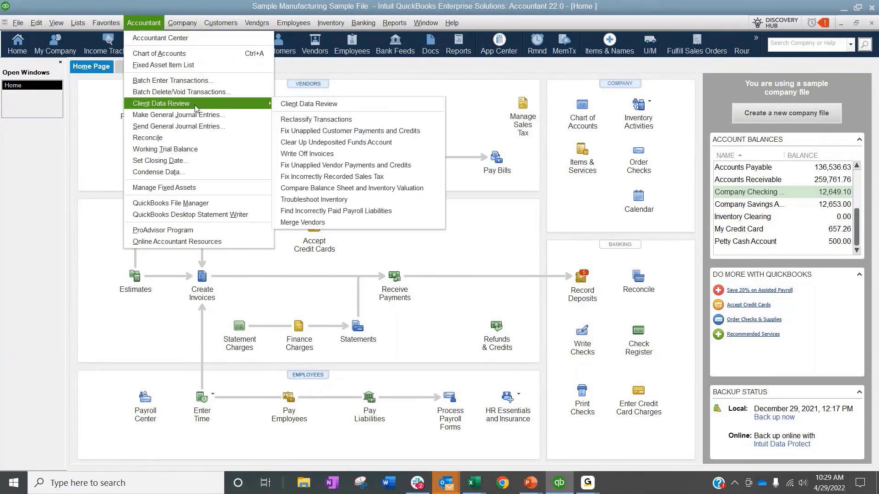
pyautogui.click(333, 203)
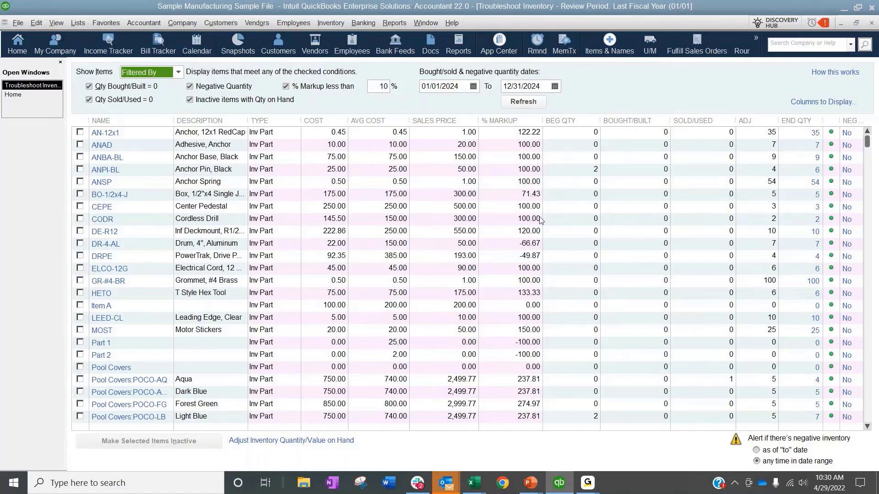
pyautogui.scroll(-2, 748, 264)
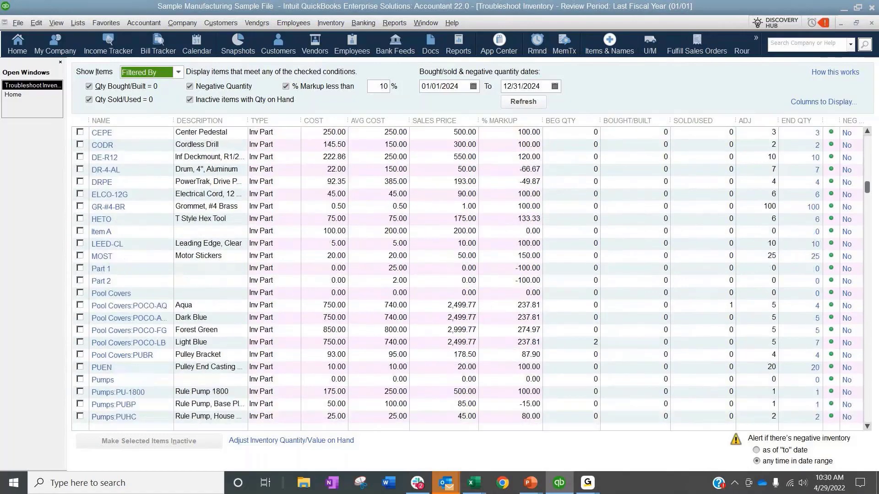
pyautogui.scroll(-10, 792, 284)
pyautogui.scroll(10, 792, 284)
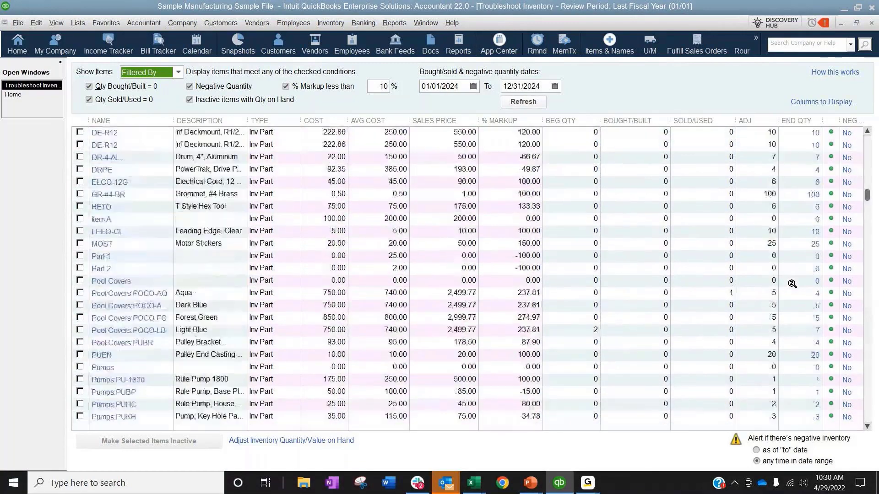
pyautogui.scroll(3, 792, 284)
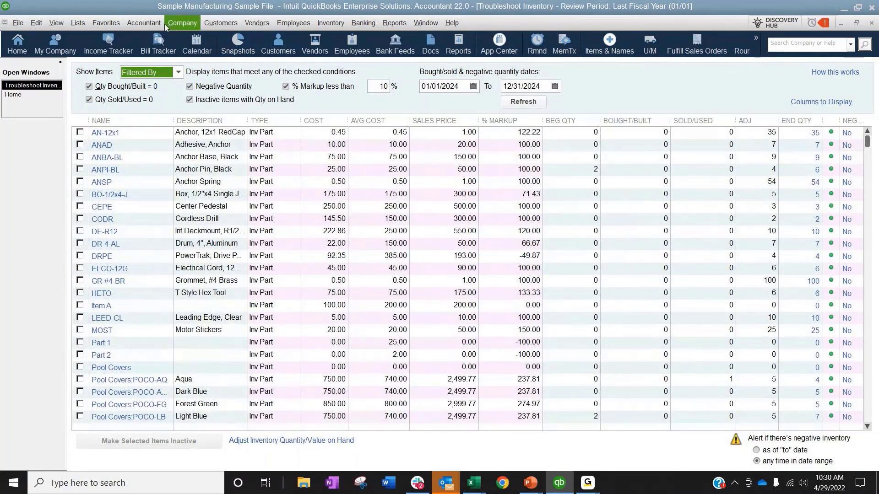
# Step: Open the Client Data Review tool for merging vendors, maximize its window and look over the eligible vendor list
pyautogui.click(144, 23)
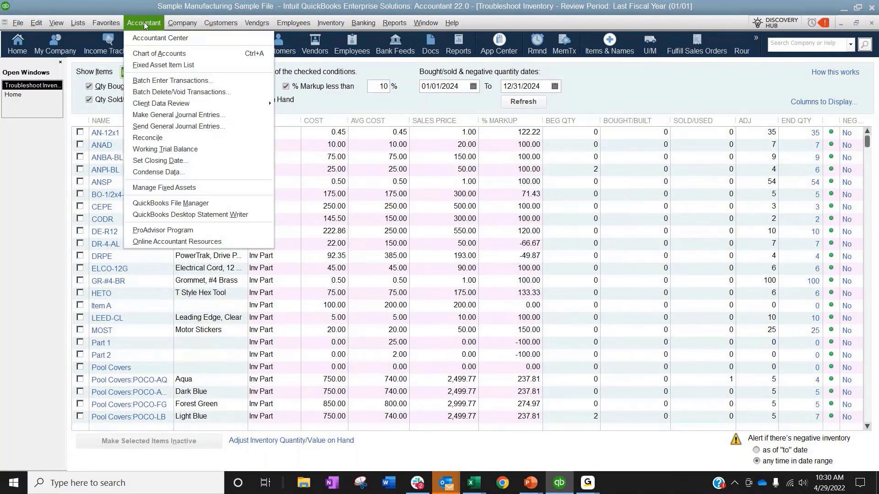
pyautogui.moveTo(161, 104)
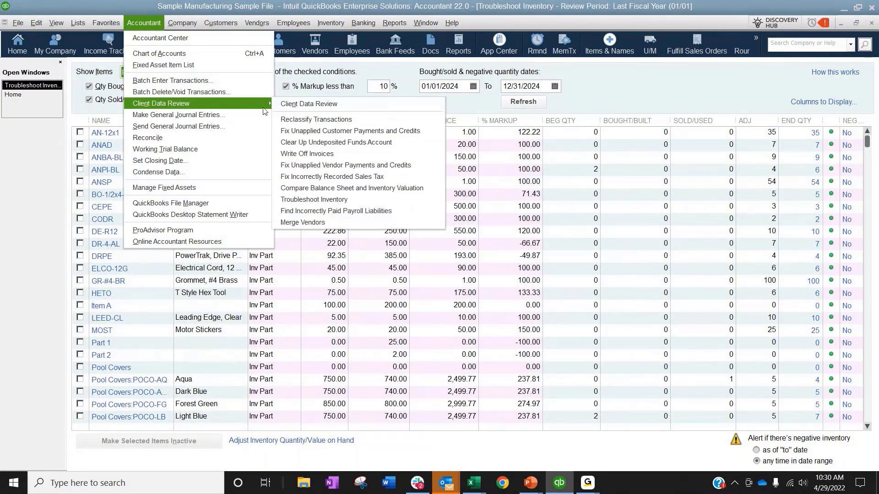
pyautogui.click(375, 220)
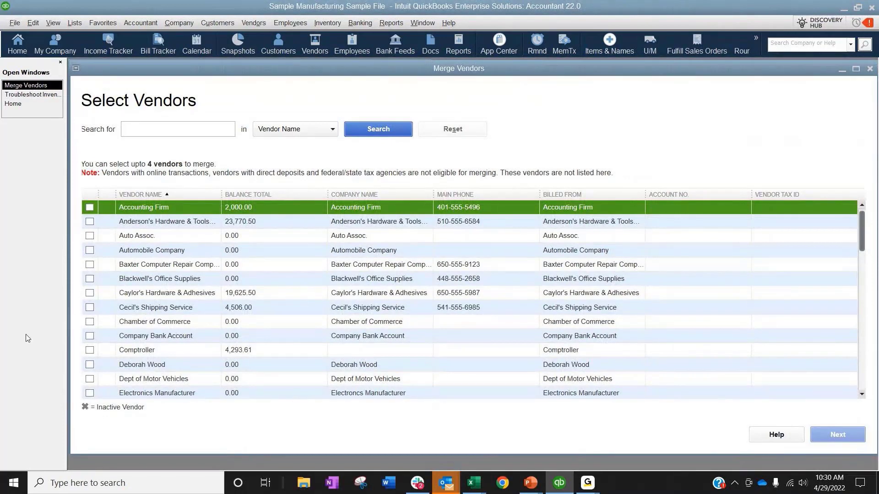
pyautogui.doubleClick(176, 69)
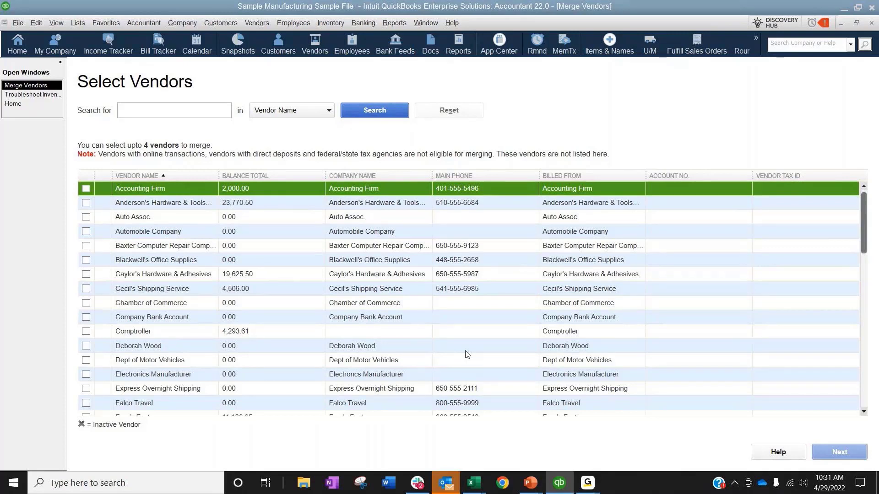
# Step: Select Baxter Computer Repair, Blackwell's Office Supplies and Caylor's Hardware & Adhesives, then close Merge Vendors and Troubleshoot Inventory without merging
pyautogui.click(86, 246)
pyautogui.click(86, 260)
pyautogui.click(87, 274)
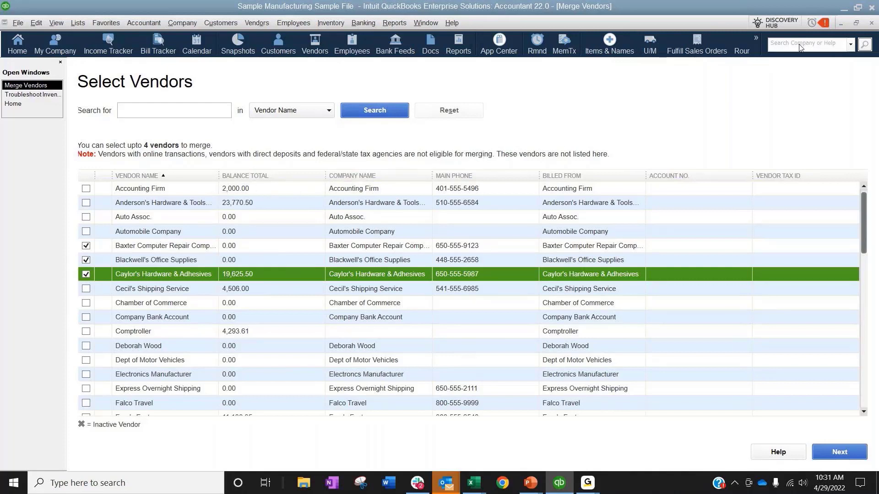
pyautogui.click(871, 25)
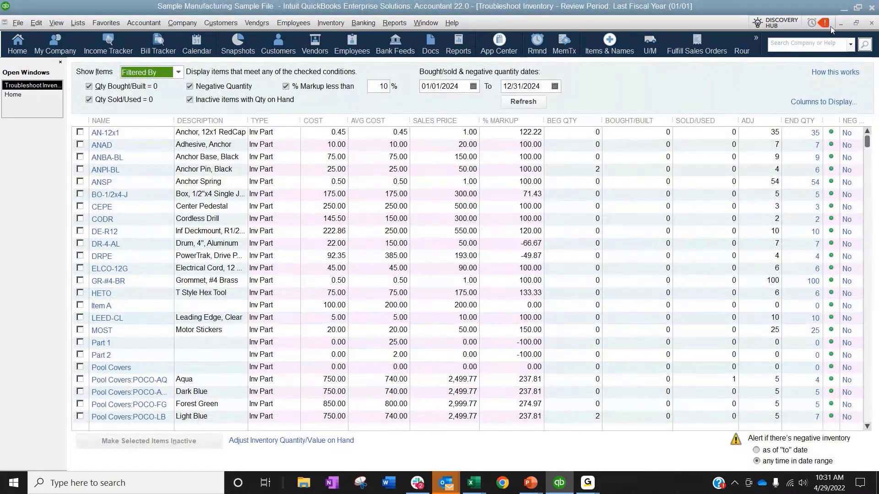
pyautogui.click(872, 24)
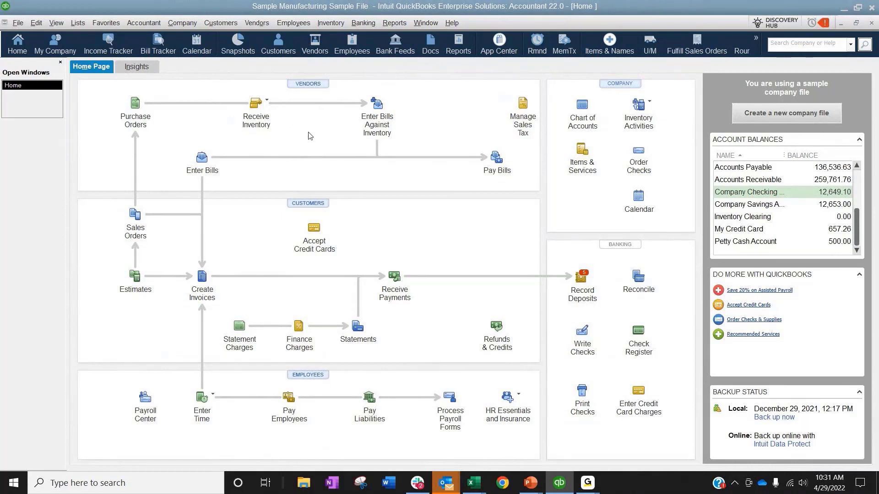
# Step: Open the Working Trial Balance for the last fiscal year and review all accounts' beginning balances, transactions, adjustments and ending balances
pyautogui.click(145, 24)
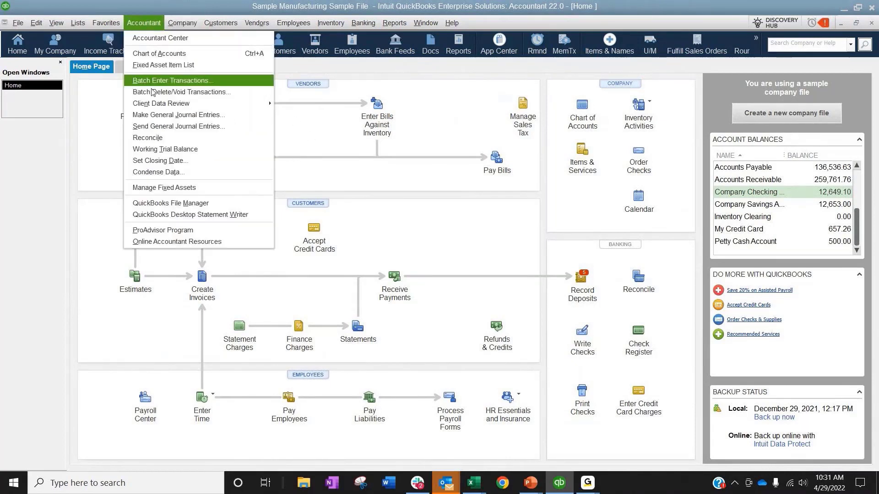
pyautogui.moveTo(157, 107)
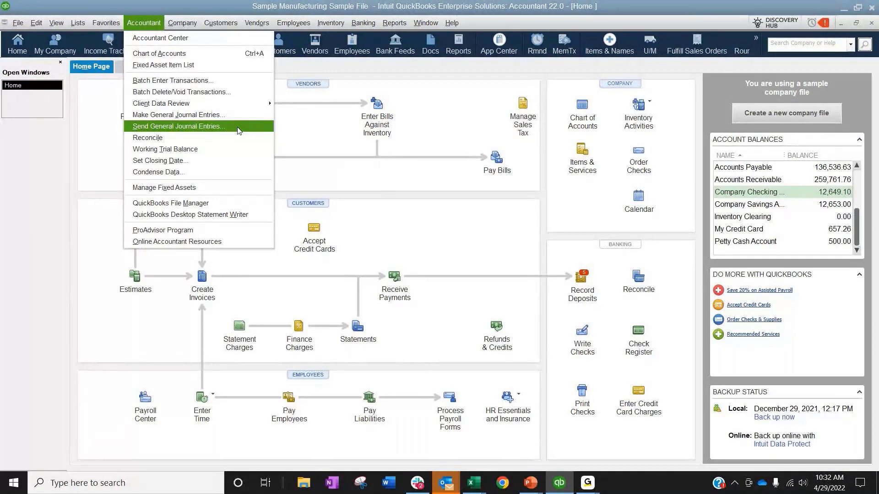
pyautogui.click(205, 148)
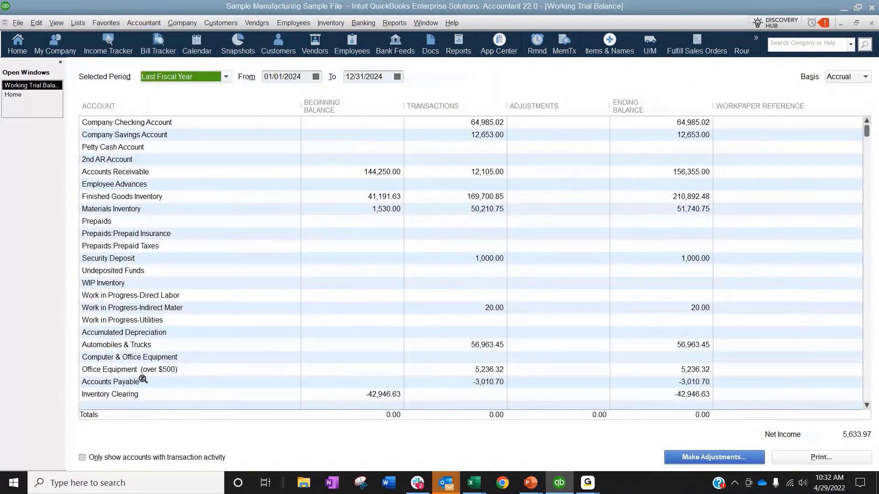
pyautogui.scroll(-12, 143, 380)
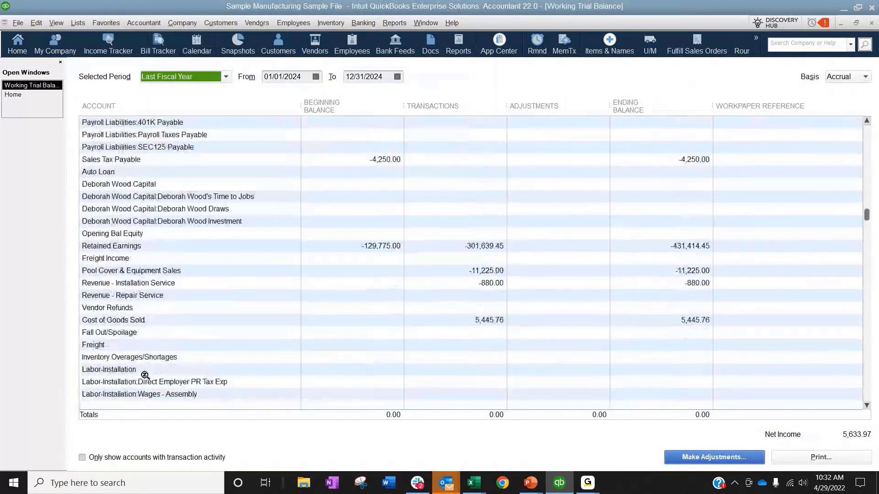
pyautogui.scroll(-16, 143, 374)
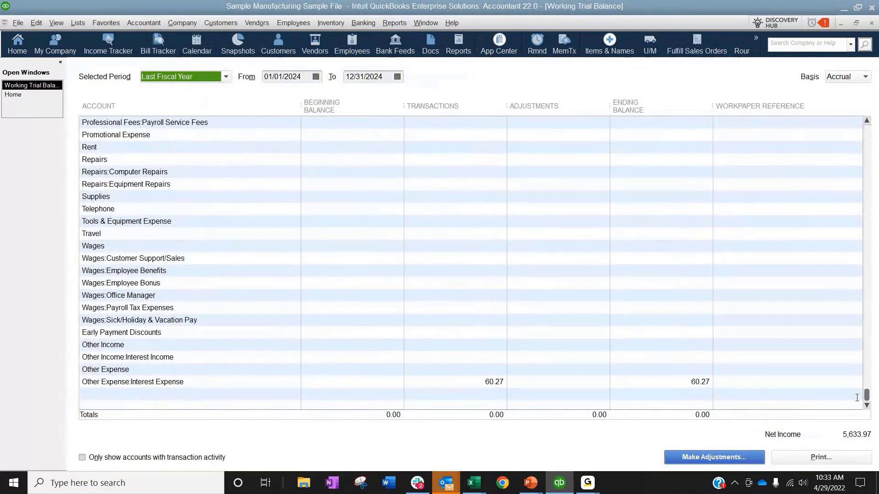
pyautogui.moveTo(866, 395); pyautogui.dragTo(867, 123)
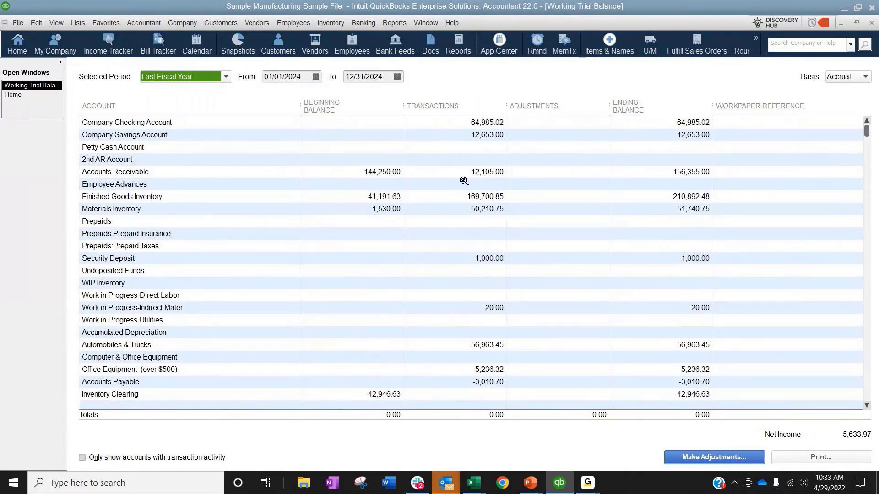
# Step: Open a blank general journal entry, dismiss the numbering notice, look over the adjusting entry form and close it without recording
pyautogui.click(185, 23)
pyautogui.click(211, 238)
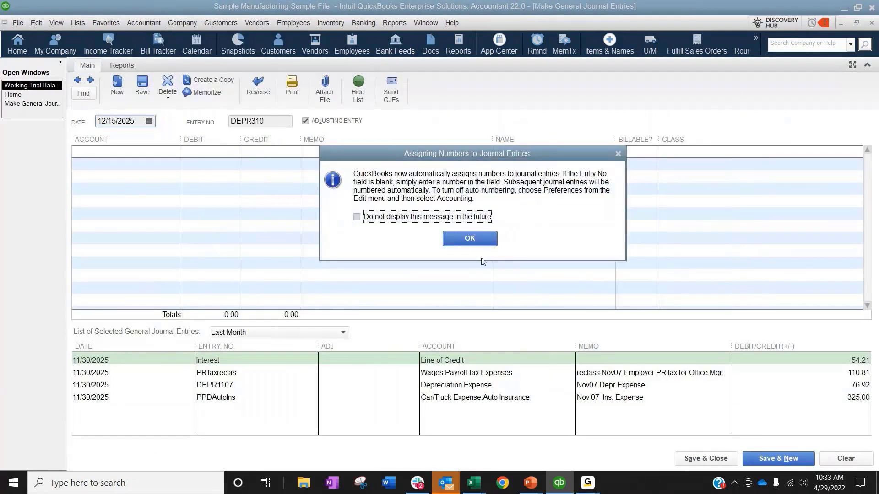
pyautogui.click(469, 239)
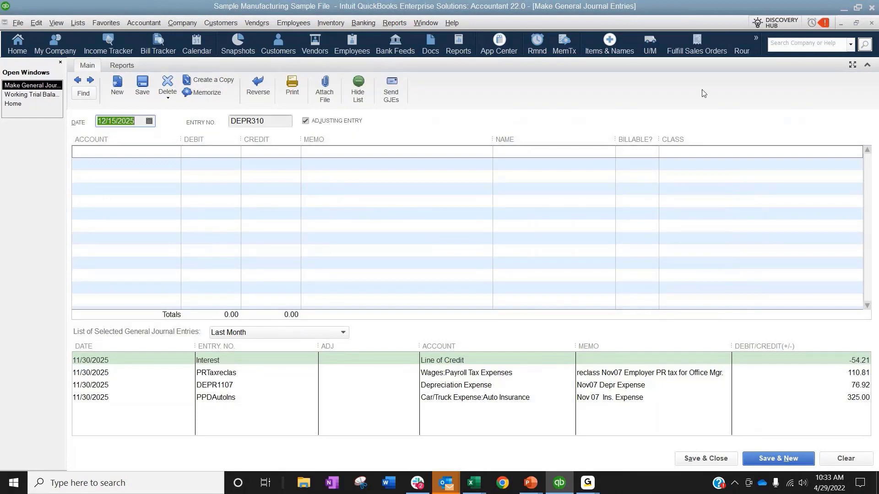
pyautogui.click(868, 23)
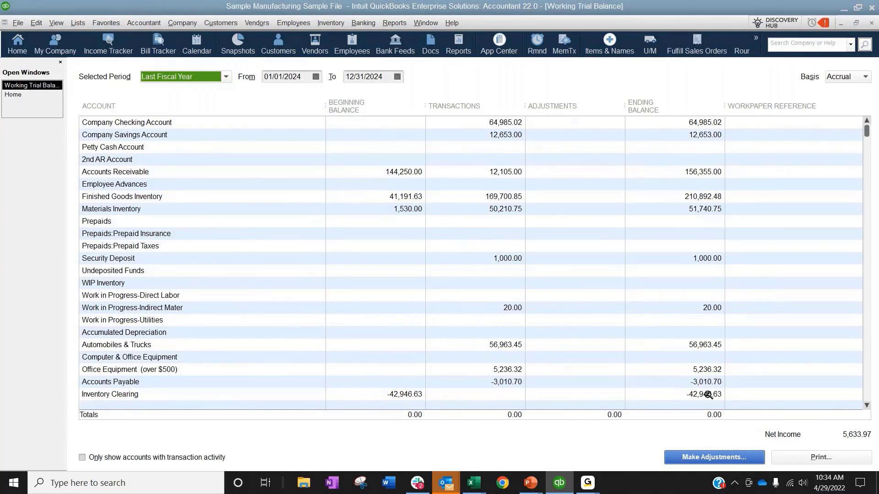
# Step: Enter "jdfaklfsjdkasl;" as the workpaper reference for the Company Savings Account in the Working Trial Balance
pyautogui.click(752, 133)
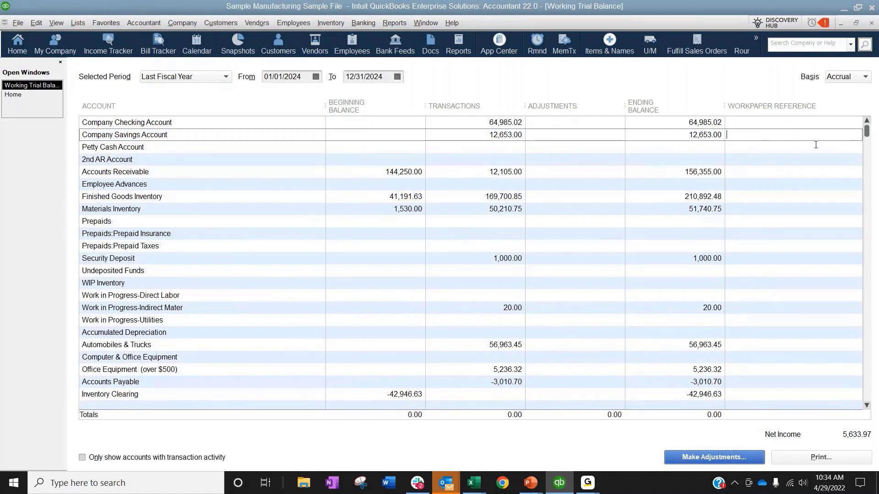
pyautogui.write('jdfaklfsjdkasl;')
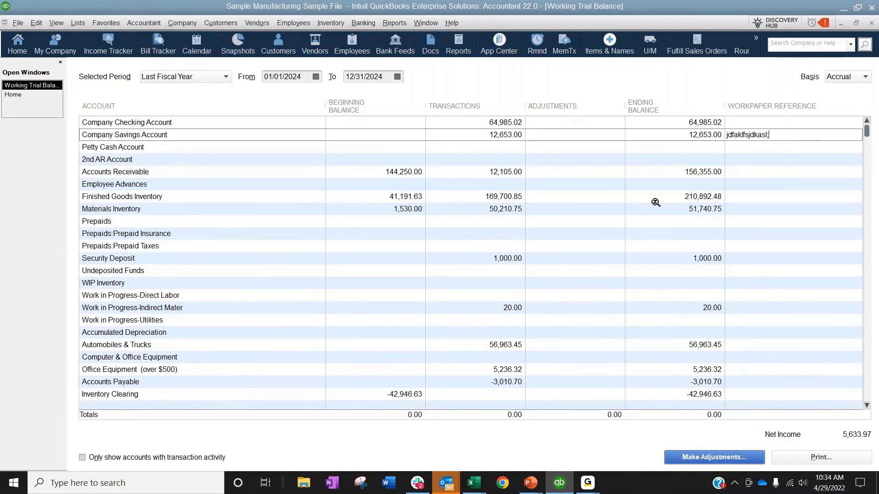
pyautogui.click(599, 136)
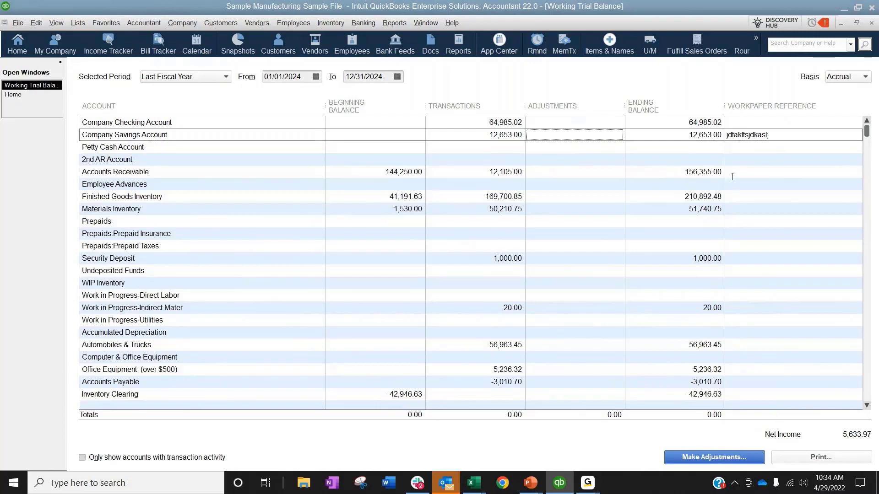
pyautogui.click(681, 150)
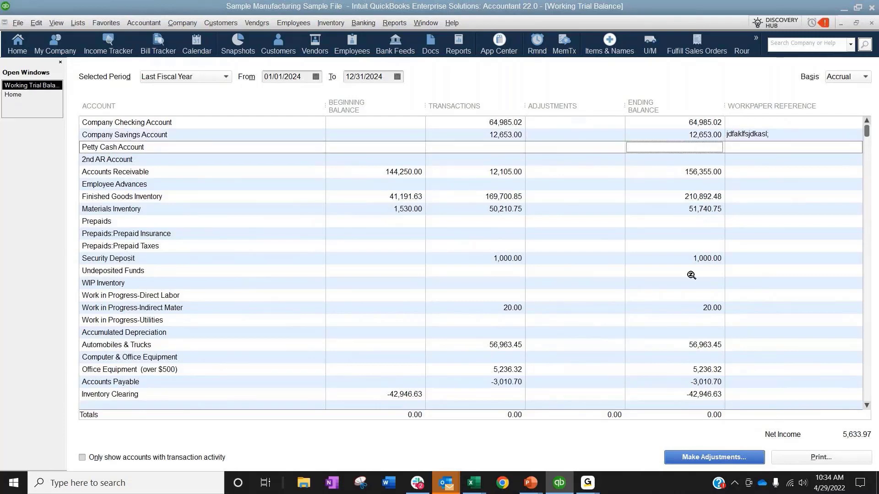
# Step: Preview the Working Trial Balance printout, cancel printing and close the trial balance
pyautogui.scroll(-9, 691, 275)
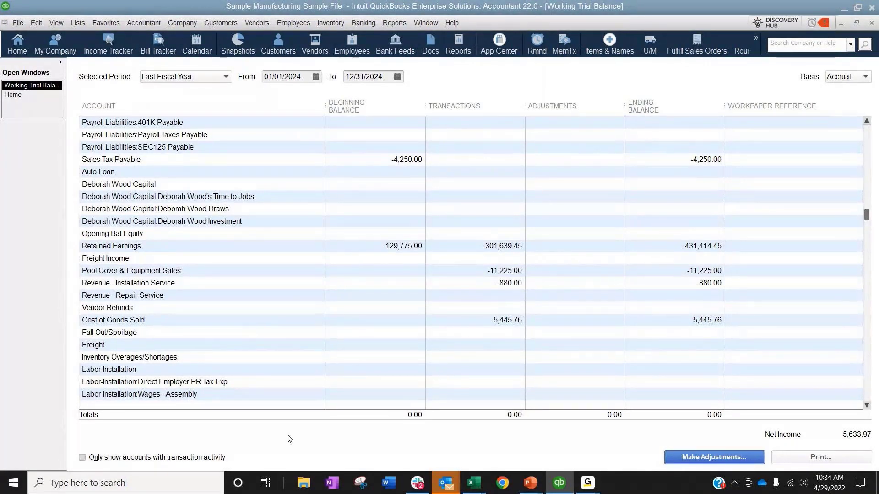
pyautogui.scroll(9, 579, 308)
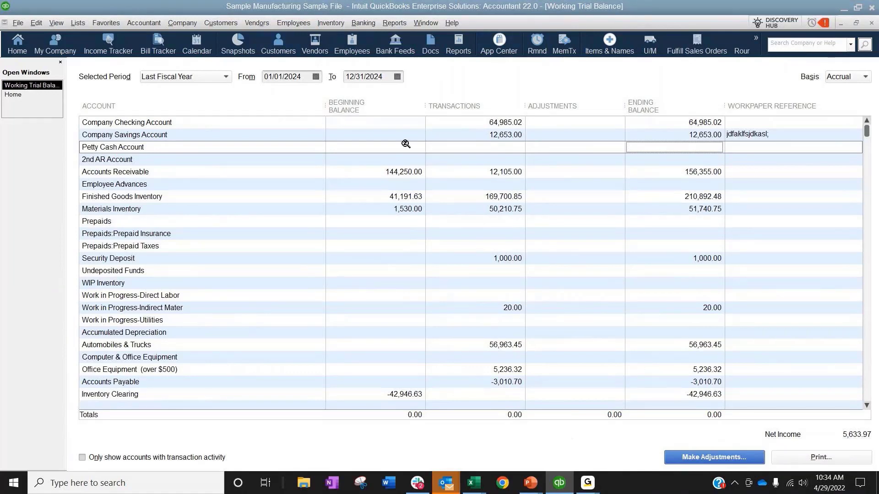
pyautogui.click(813, 458)
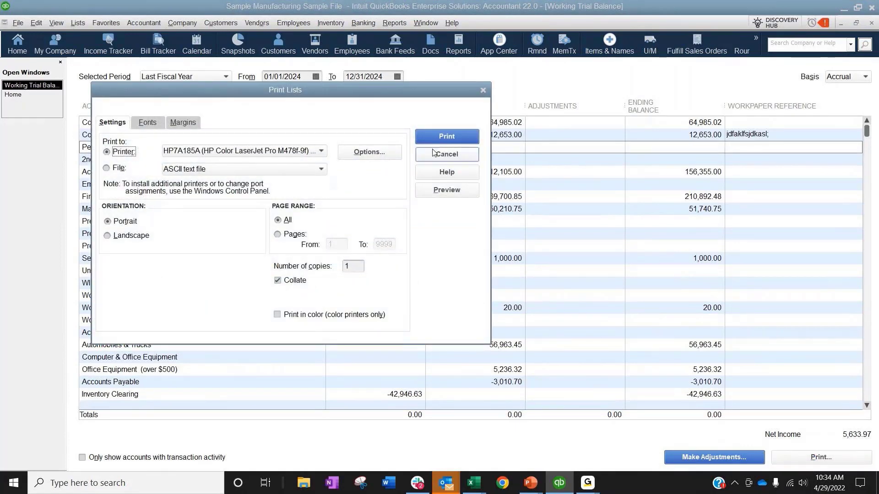
pyautogui.click(449, 190)
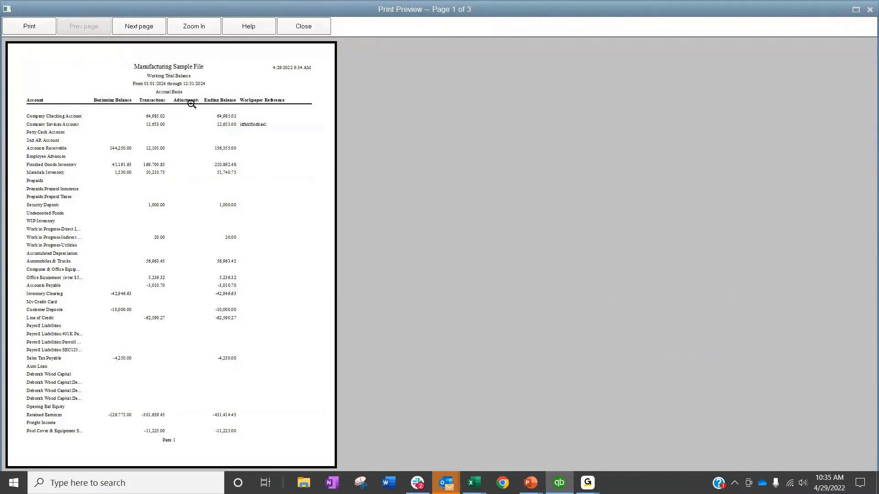
pyautogui.click(321, 30)
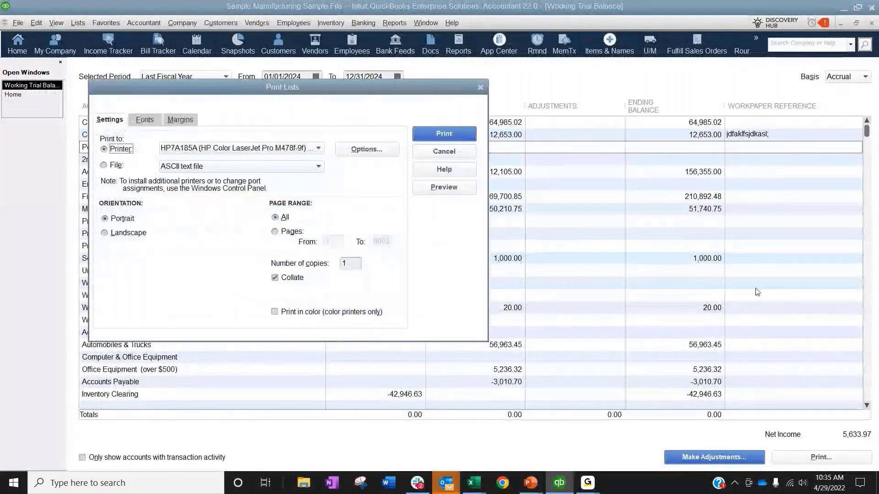
pyautogui.click(444, 151)
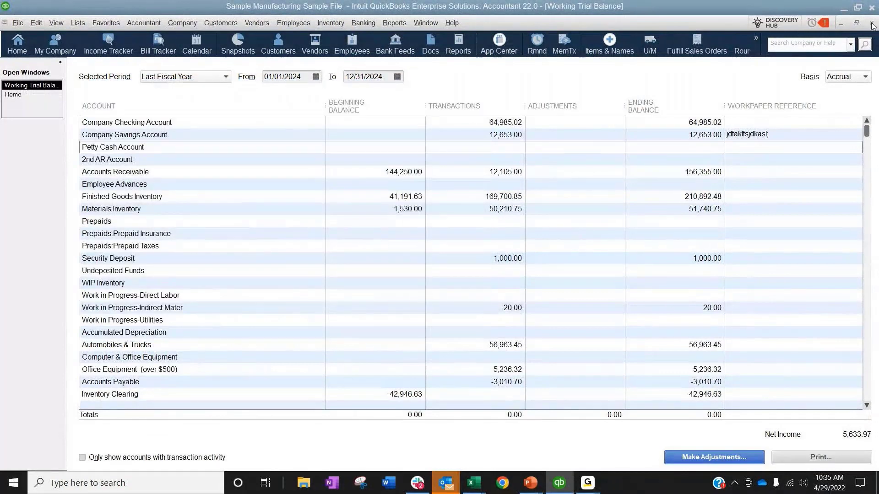
pyautogui.click(871, 24)
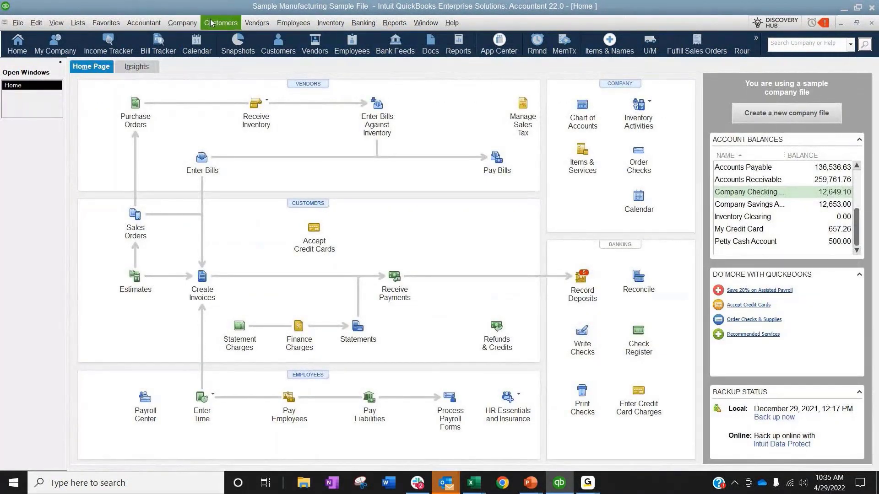
pyautogui.click(173, 23)
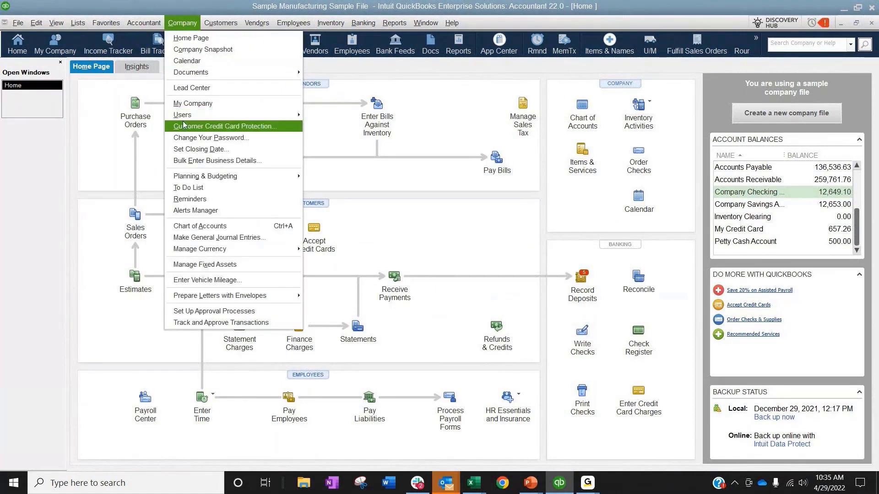
pyautogui.moveTo(136, 25)
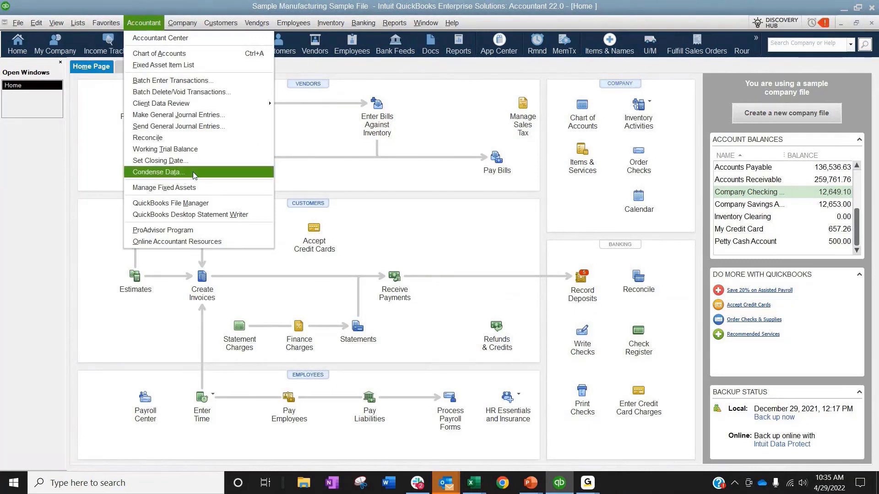
pyautogui.moveTo(18, 23)
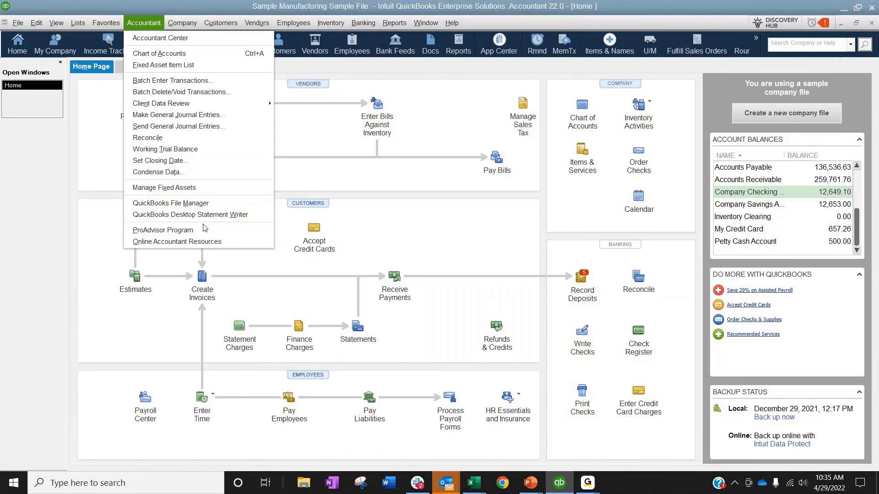
pyautogui.click(439, 200)
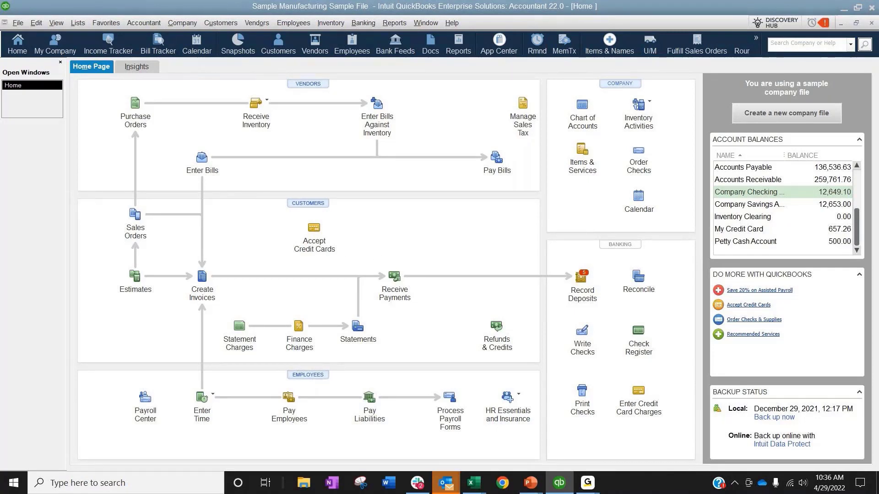
# Step: Switch to the PowerPoint slideshow and advance to the QuickBooks Enterprise Future Courses slide
pyautogui.hotkey('alt', 'Tab')
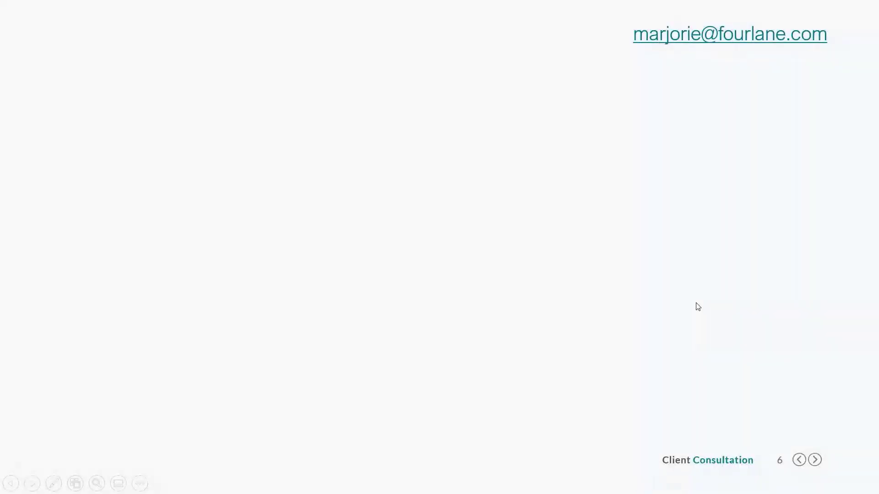
pyautogui.press('Right')
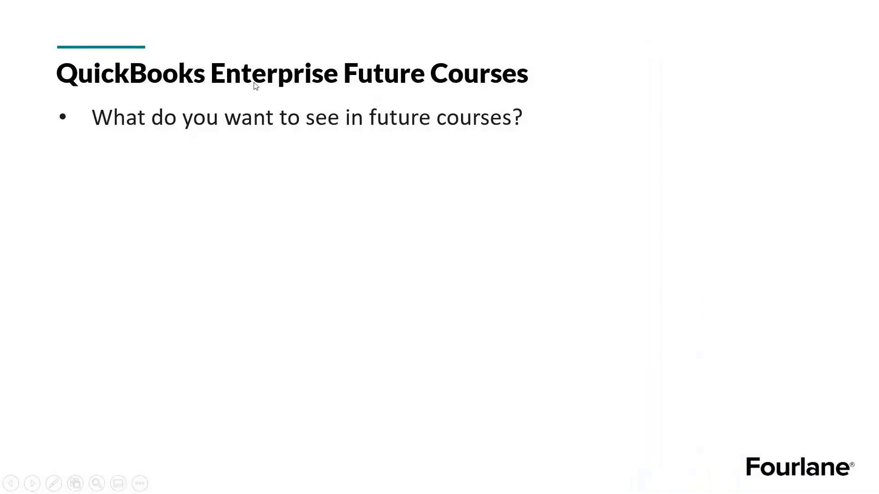